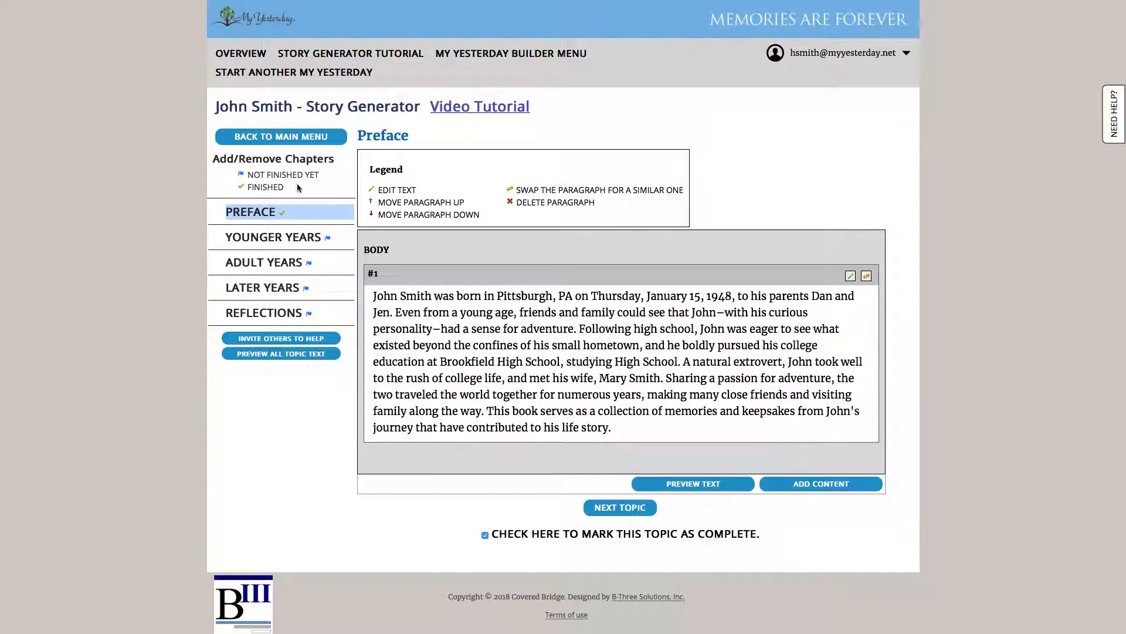
# Advance to the Younger Years chapter, dismissing the Did You Know tip
pyautogui.click(626, 515)
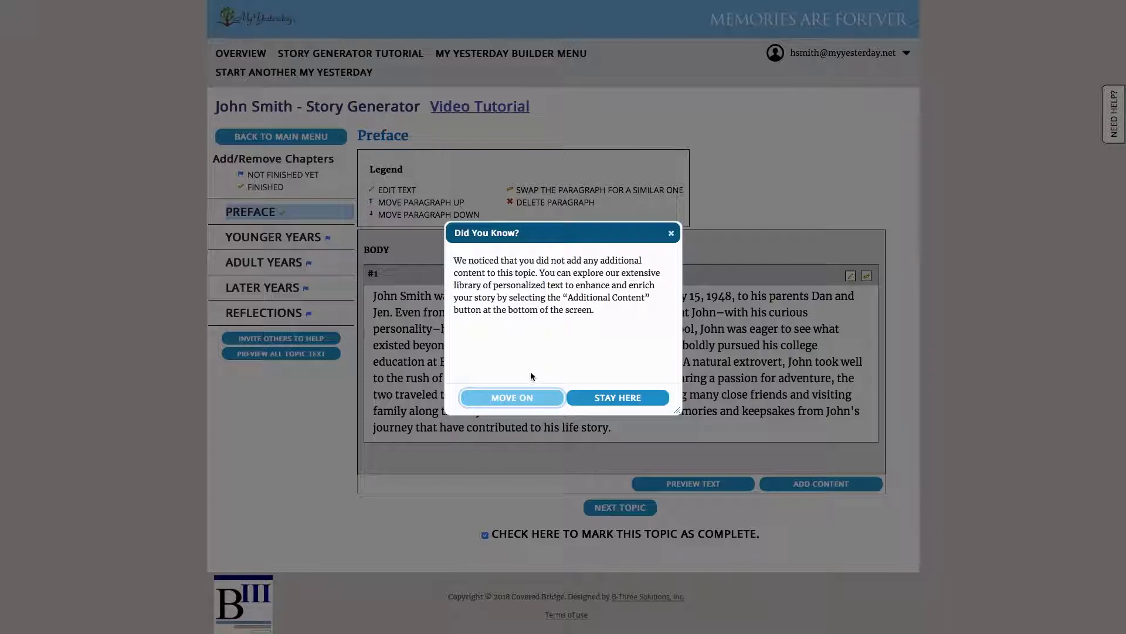
pyautogui.click(531, 397)
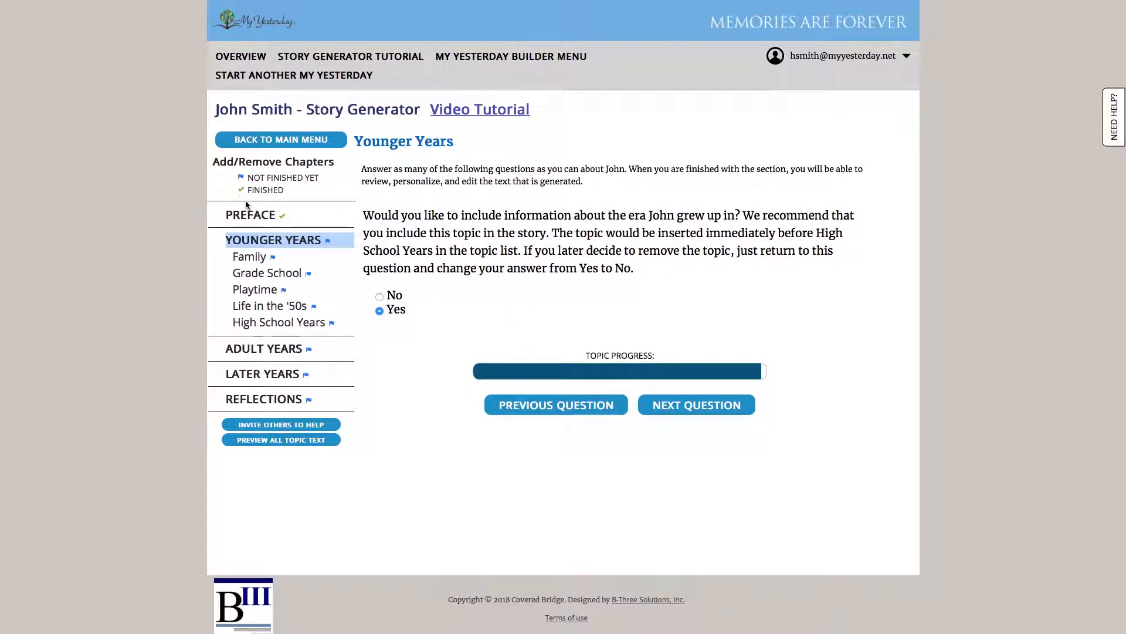
# Answer Christmas as the most memorable holiday and Fun for John's household
pyautogui.scroll(-1, 305, 251)
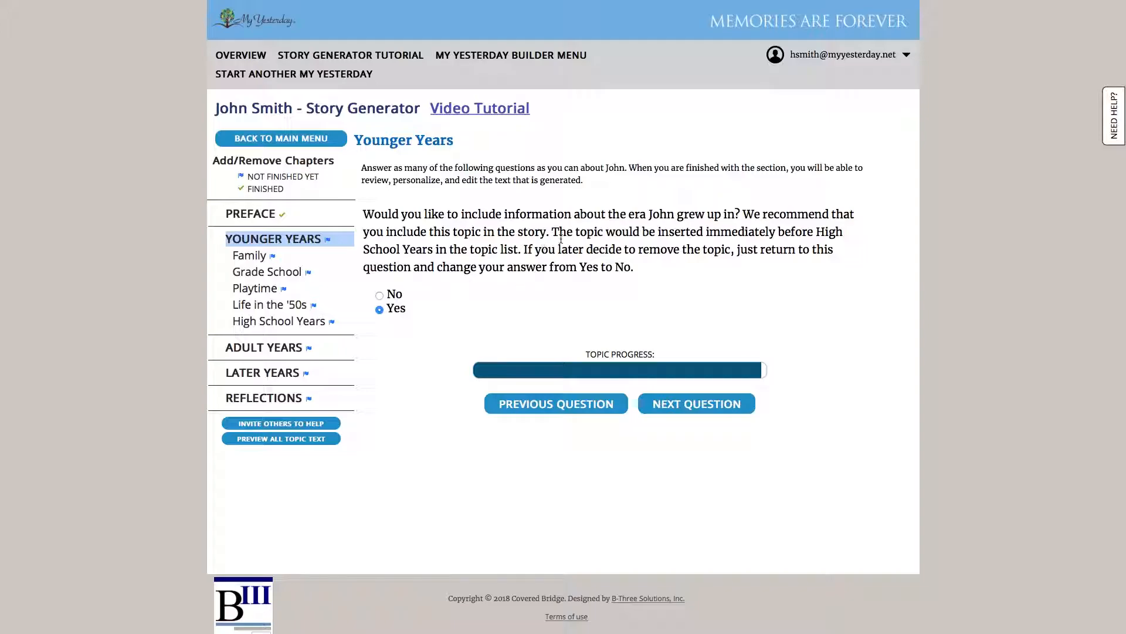
pyautogui.click(706, 413)
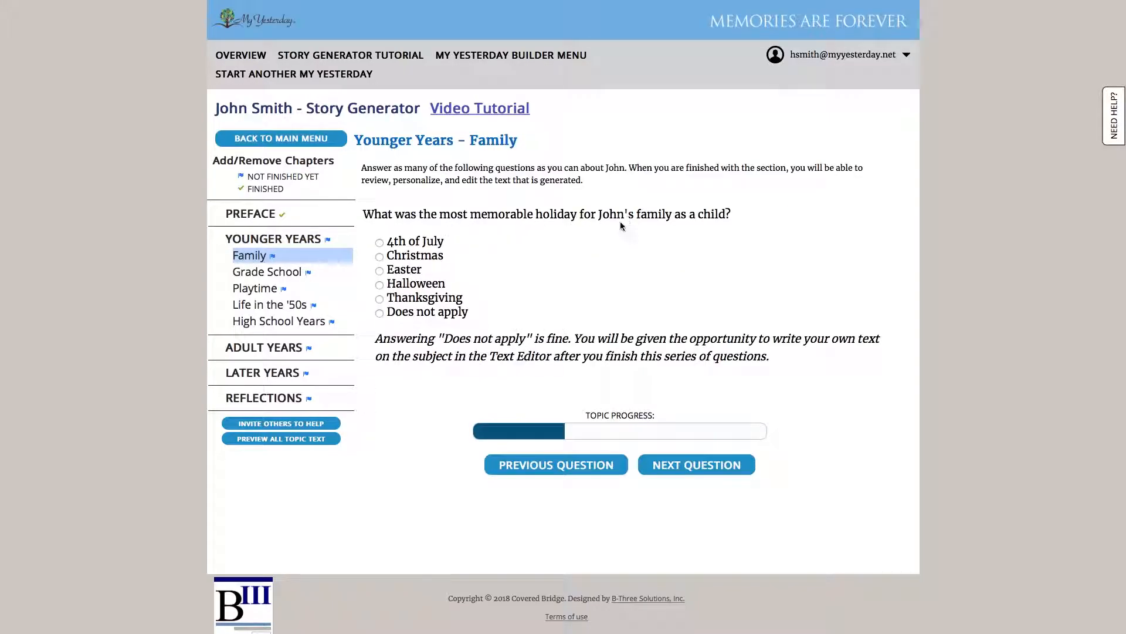
pyautogui.click(380, 258)
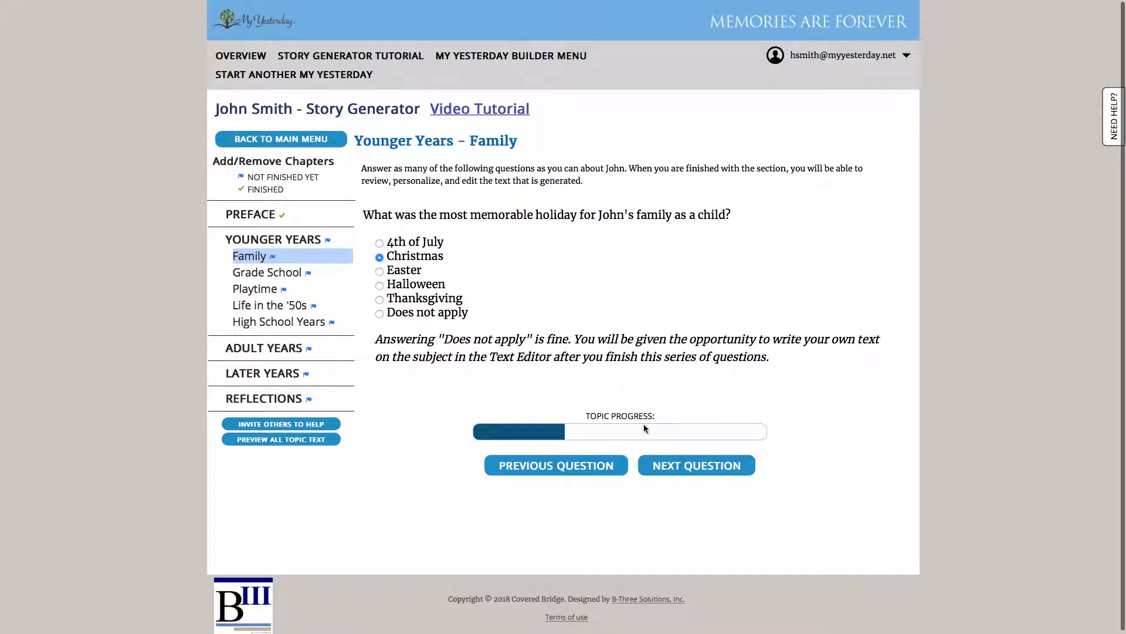
pyautogui.click(661, 468)
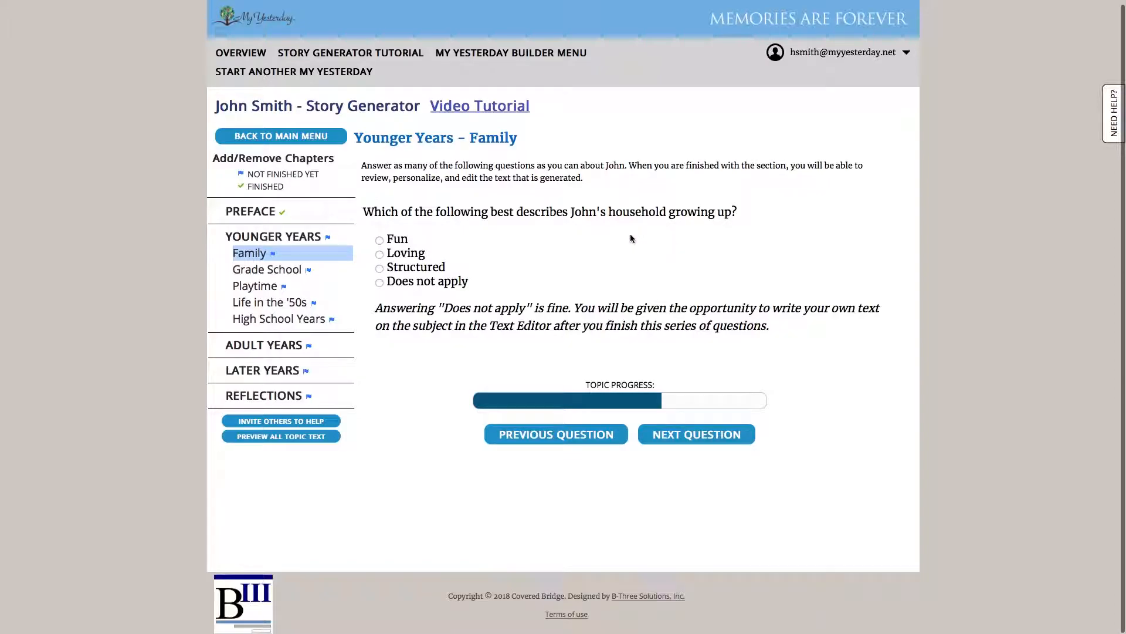
pyautogui.click(380, 241)
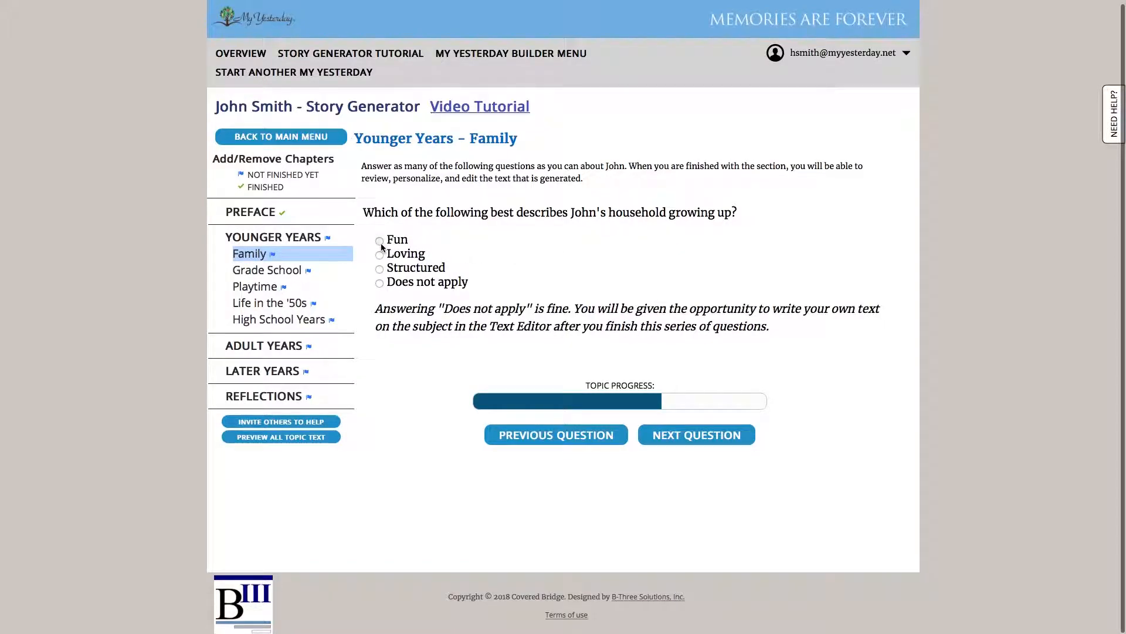
pyautogui.click(657, 434)
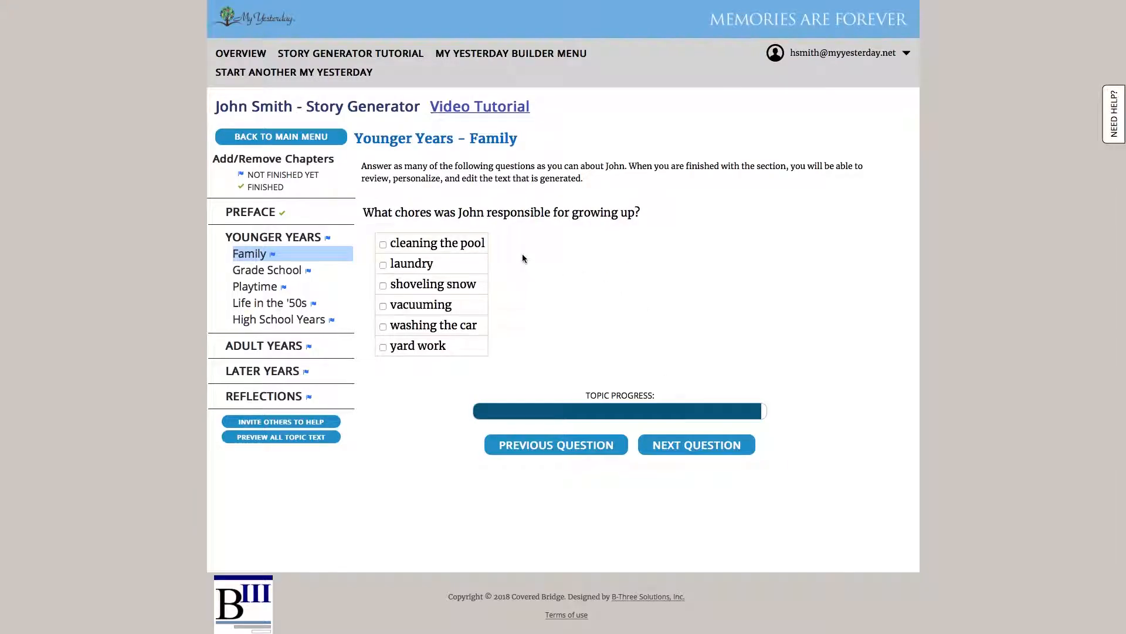
# Tick shoveling snow, washing the car and yard work as John's chores and generate the text
pyautogui.scroll(1, 522, 253)
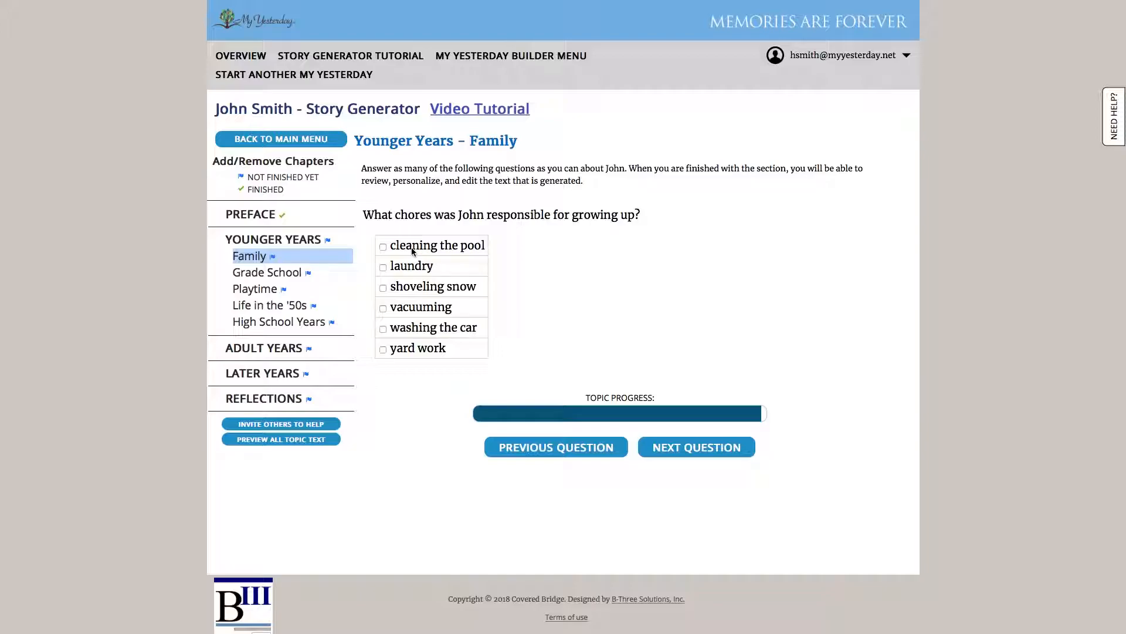
pyautogui.click(383, 288)
pyautogui.click(383, 328)
pyautogui.click(383, 350)
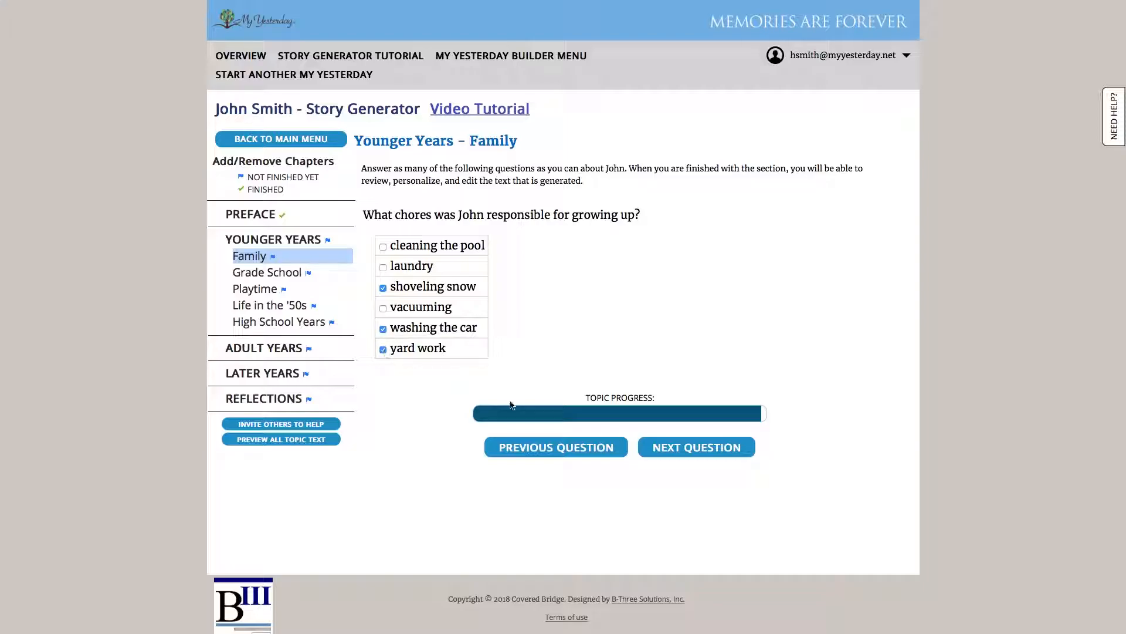
pyautogui.click(698, 453)
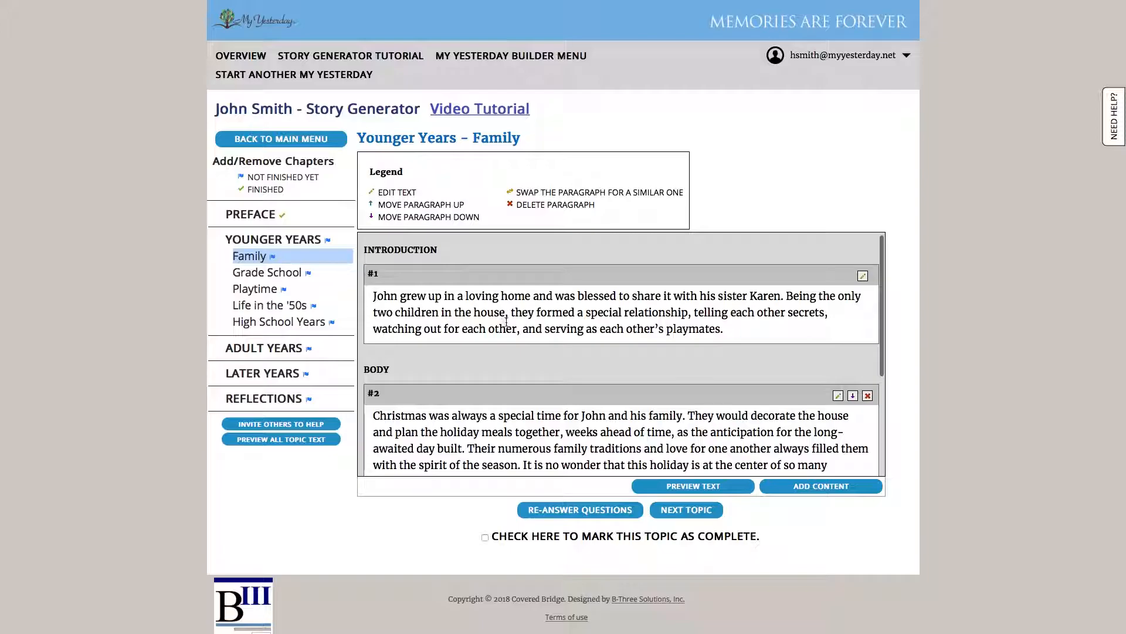
# Read through Family paragraphs #1–#4, then bring up the Personalize Your Story library
pyautogui.scroll(-3, 511, 328)
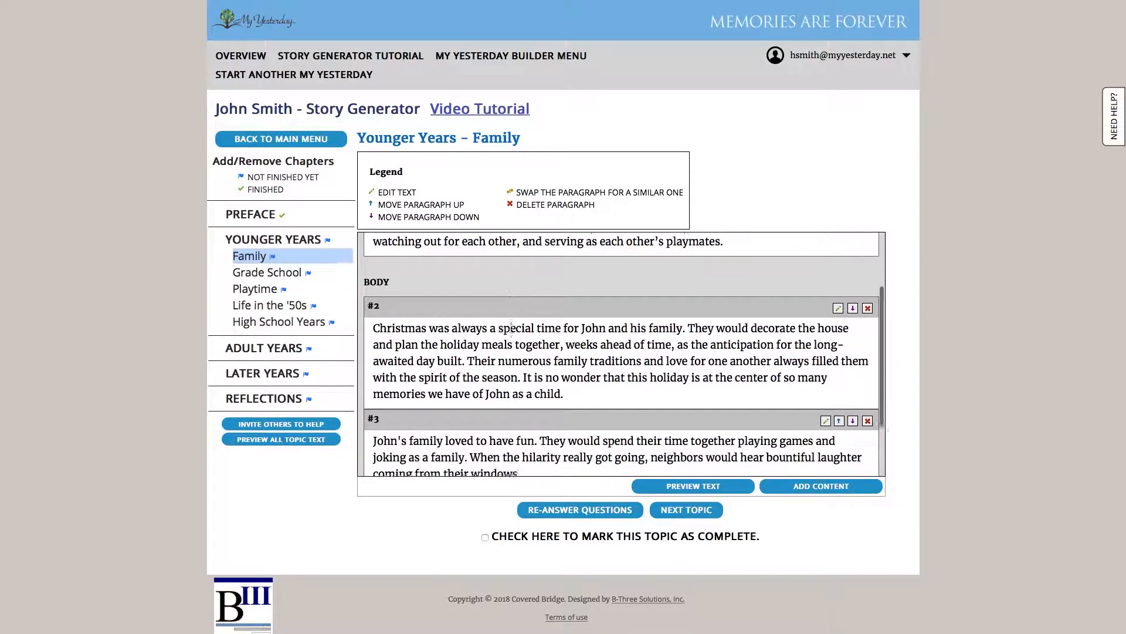
pyautogui.scroll(3, 511, 328)
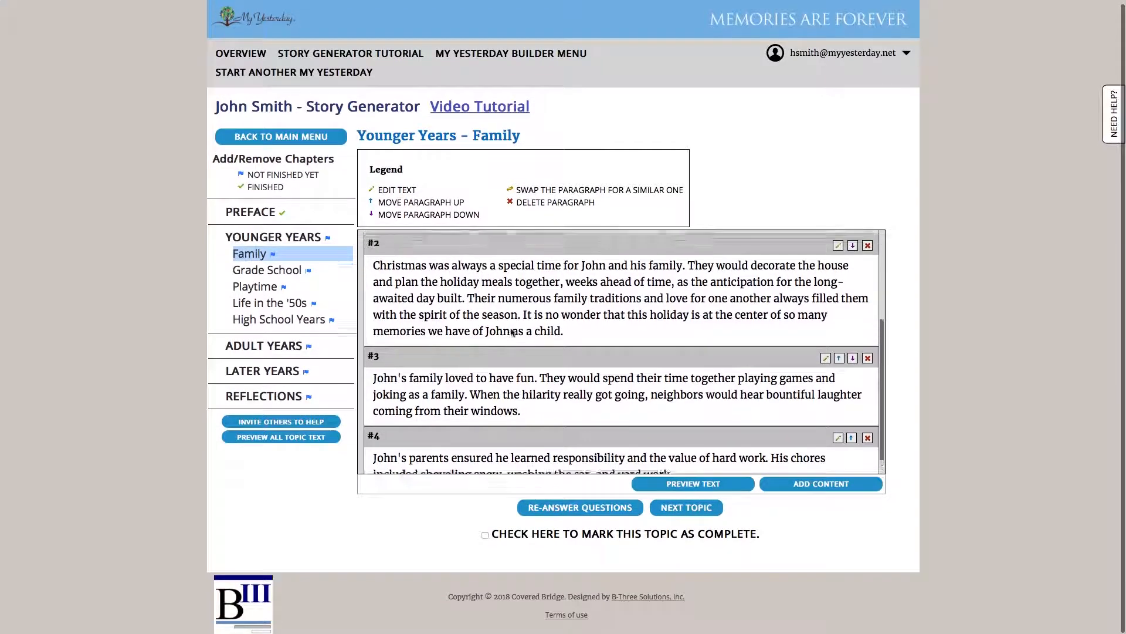
pyautogui.scroll(-3, 512, 328)
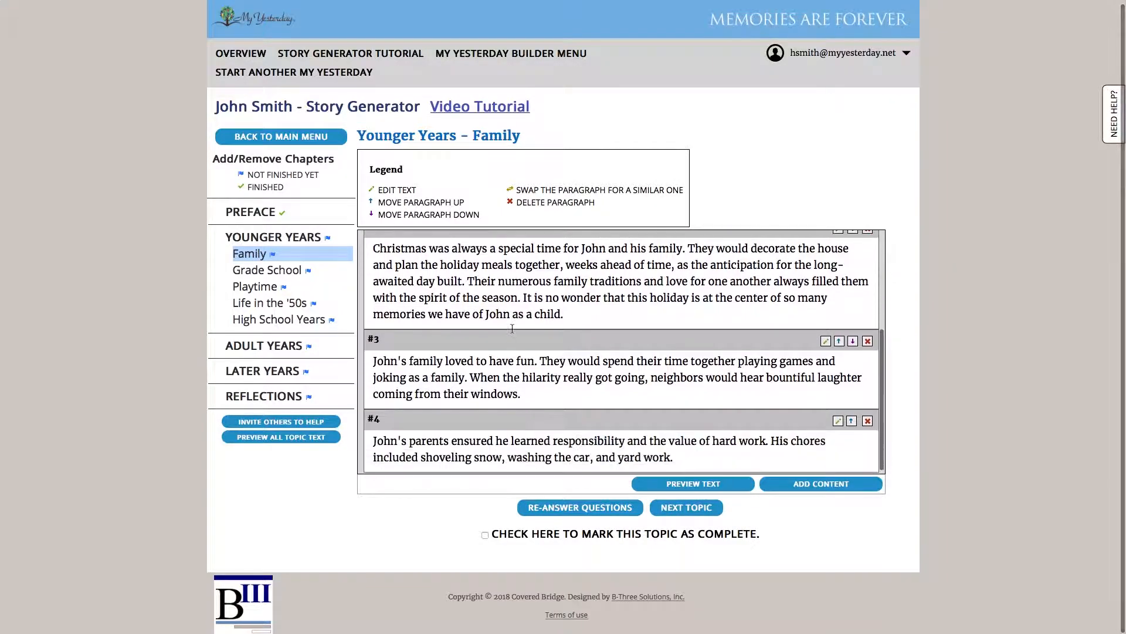
pyautogui.scroll(2, 512, 327)
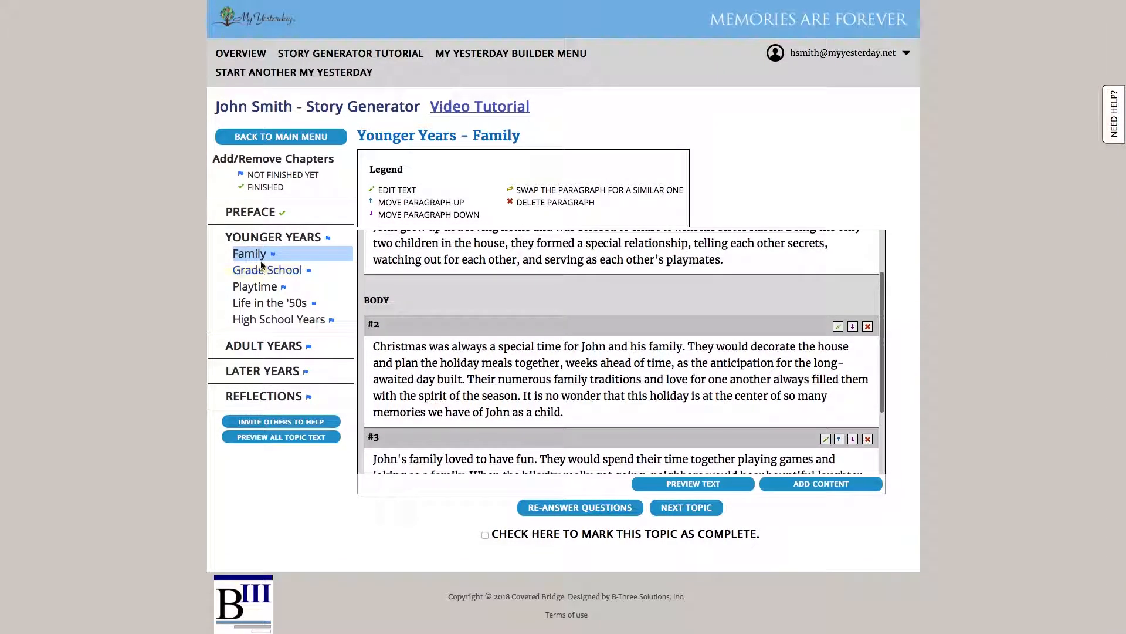
pyautogui.scroll(-1, 524, 276)
pyautogui.scroll(1, 526, 282)
pyautogui.scroll(1, 524, 277)
pyautogui.scroll(-2, 525, 277)
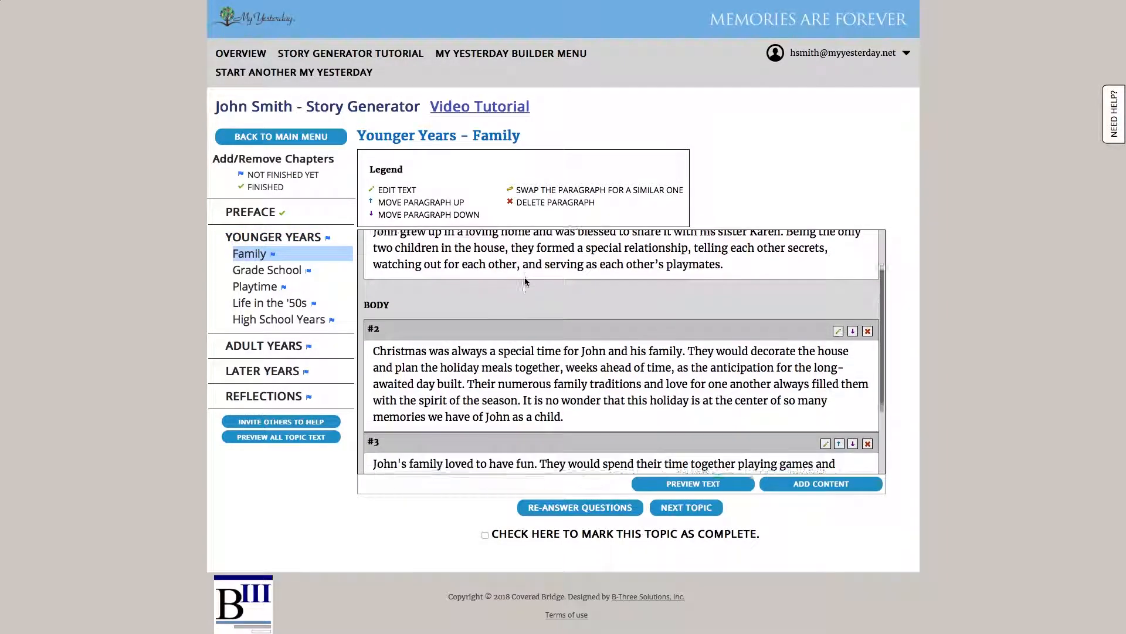
pyautogui.scroll(-1, 538, 283)
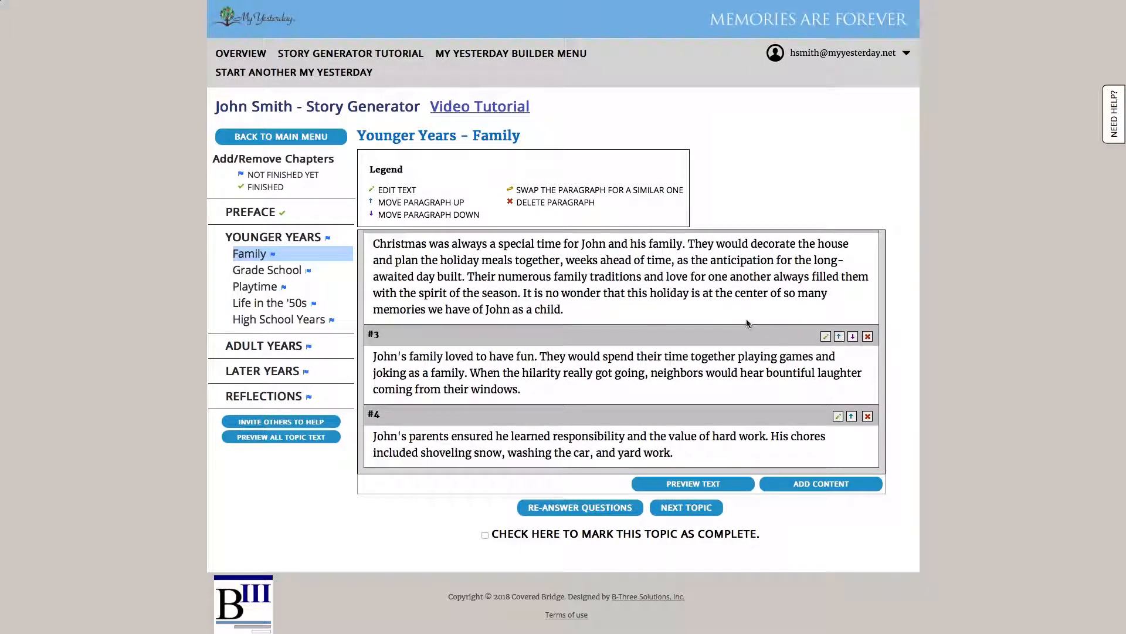
pyautogui.scroll(1, 727, 321)
pyautogui.scroll(1, 725, 323)
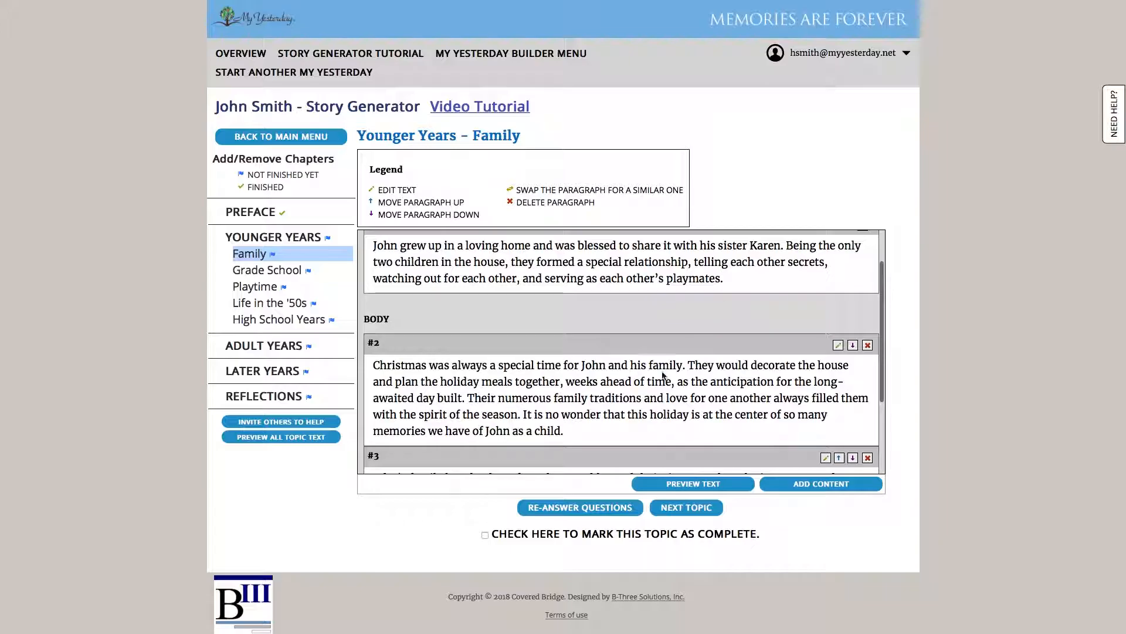
pyautogui.click(784, 483)
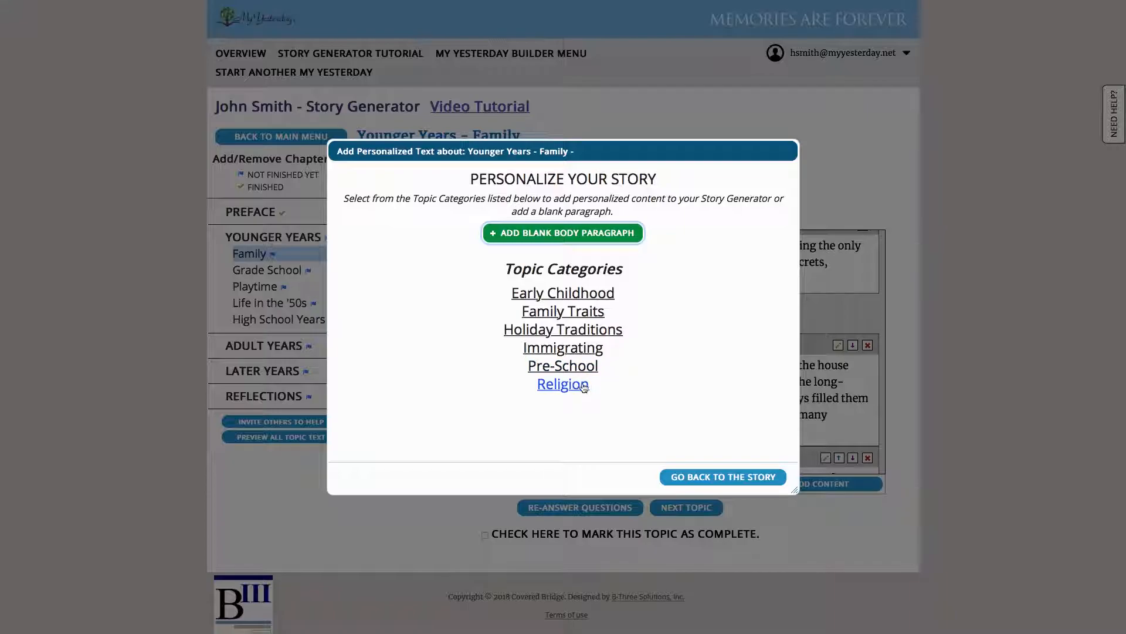
# Add the Holiday Traditions > Christmas 'Family Photograph at Christmas' paragraph to the Family story
pyautogui.click(592, 333)
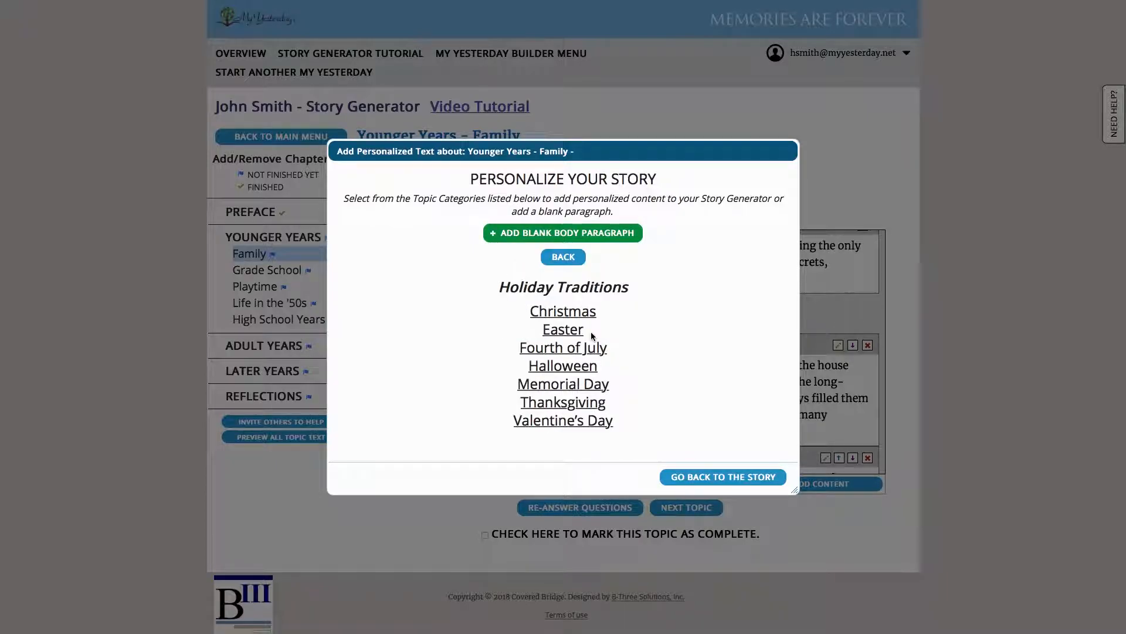
pyautogui.click(557, 315)
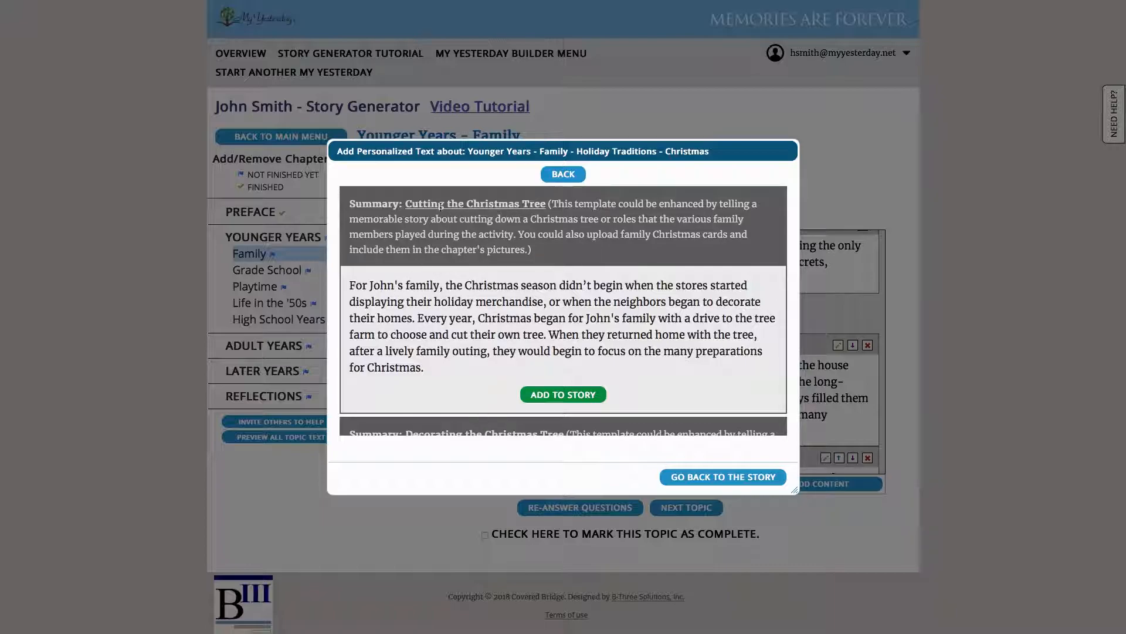
pyautogui.scroll(-4, 479, 269)
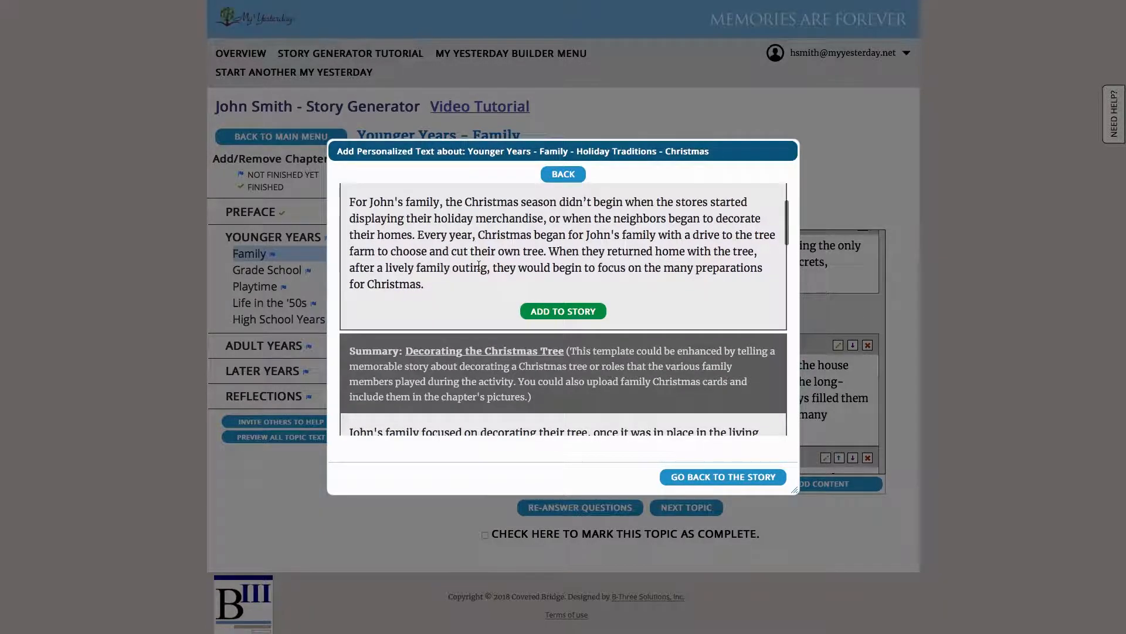
pyautogui.scroll(-3, 478, 268)
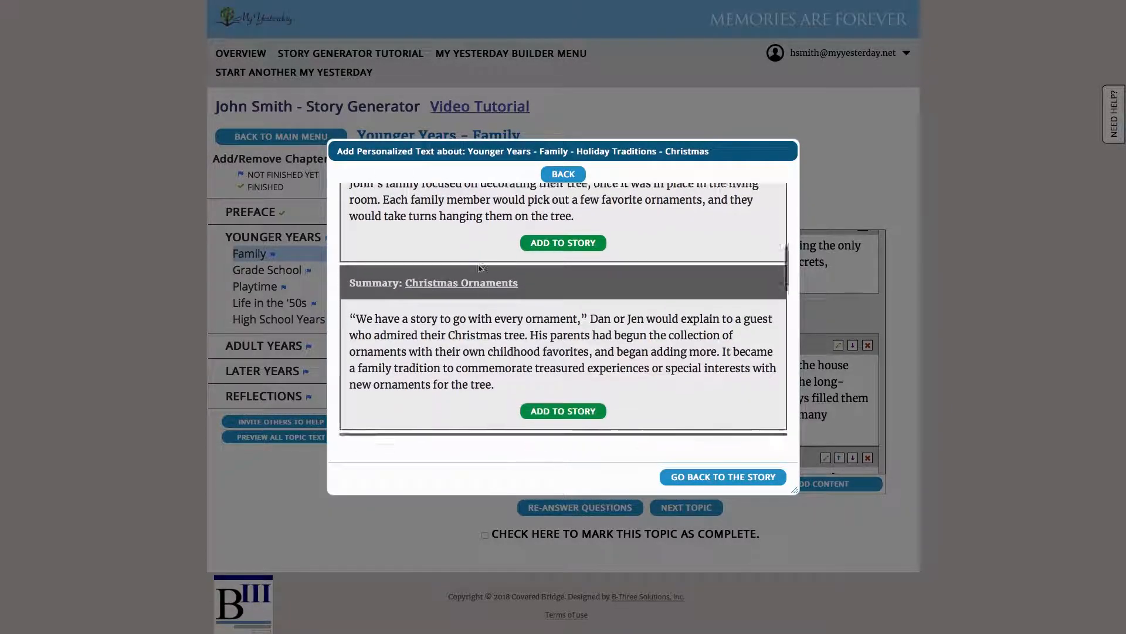
pyautogui.scroll(-3, 478, 268)
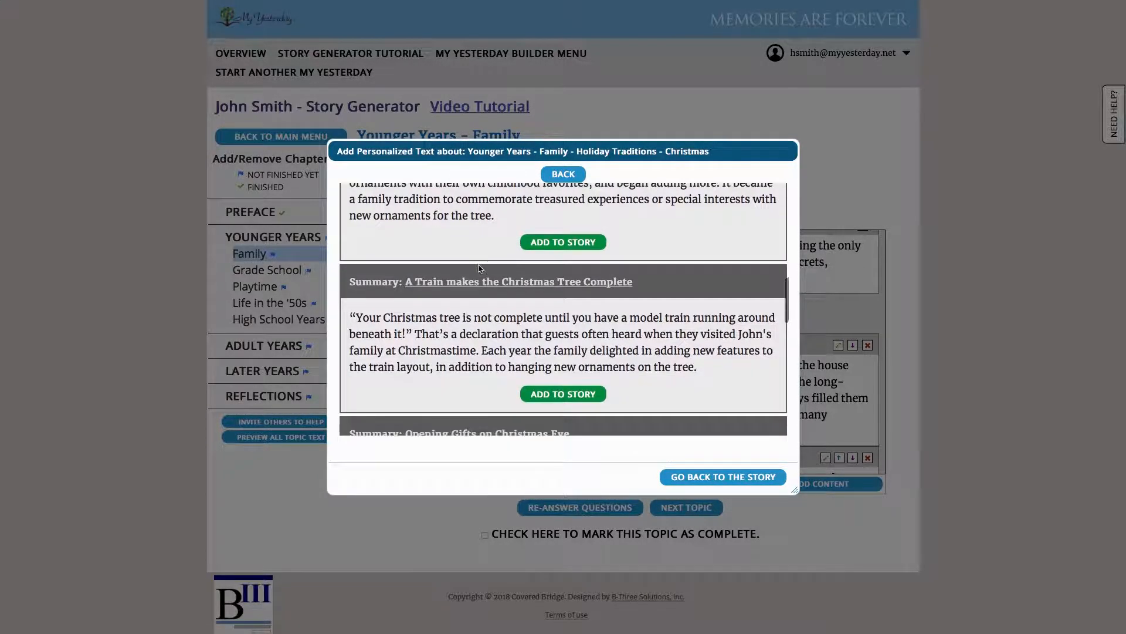
pyautogui.scroll(-1, 478, 266)
pyautogui.scroll(1, 479, 266)
pyautogui.scroll(-1, 479, 265)
pyautogui.scroll(-4, 479, 265)
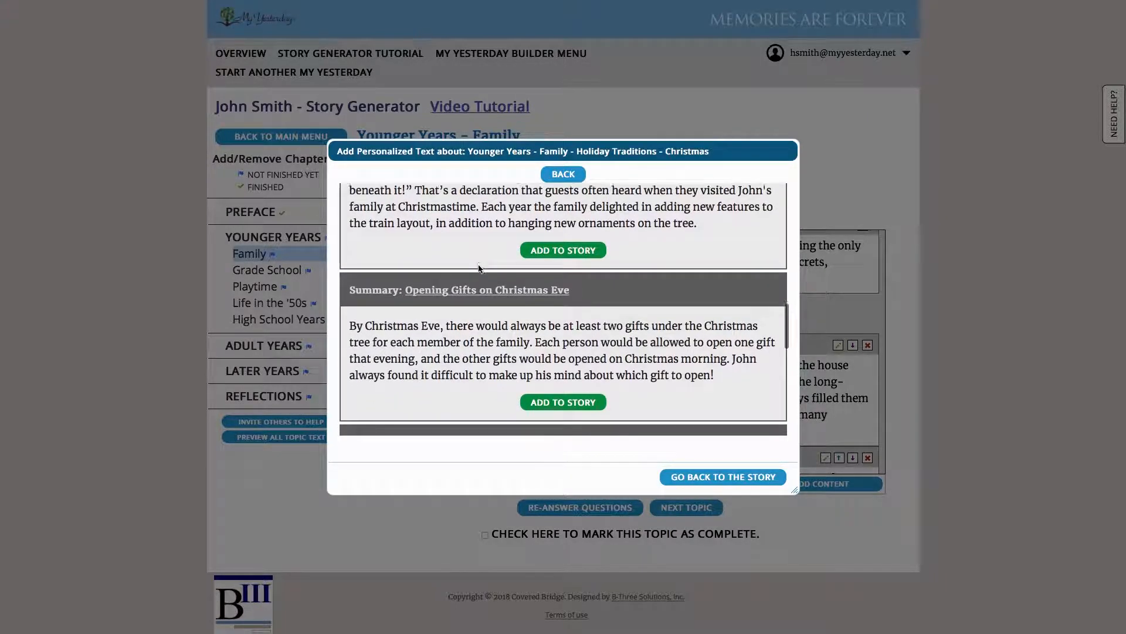
pyautogui.scroll(-1, 479, 268)
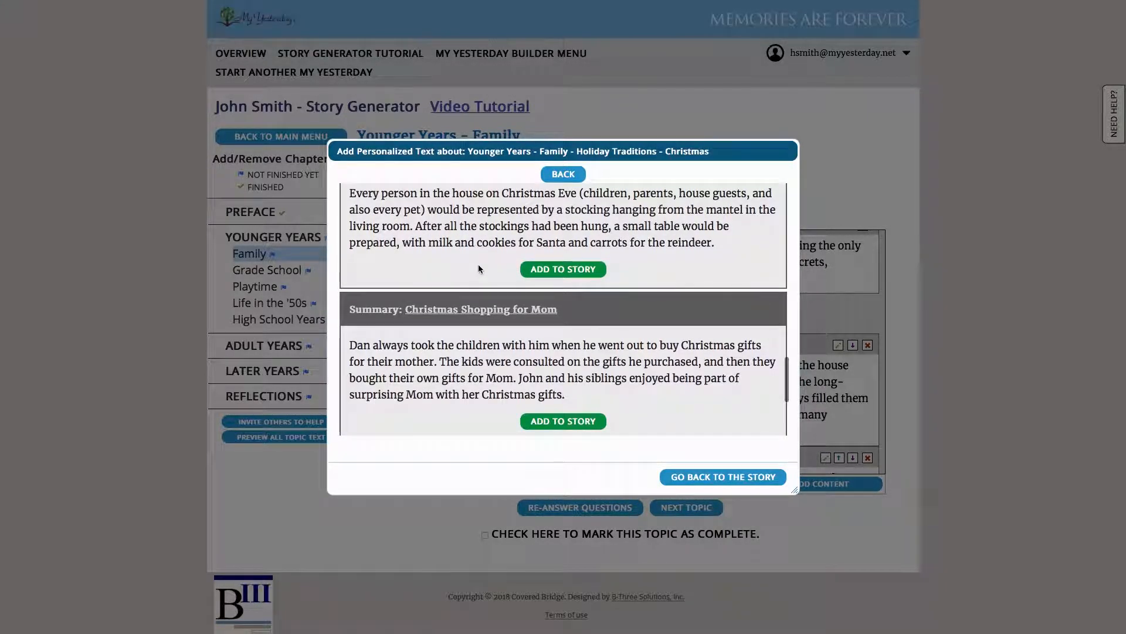
pyautogui.scroll(-3, 479, 269)
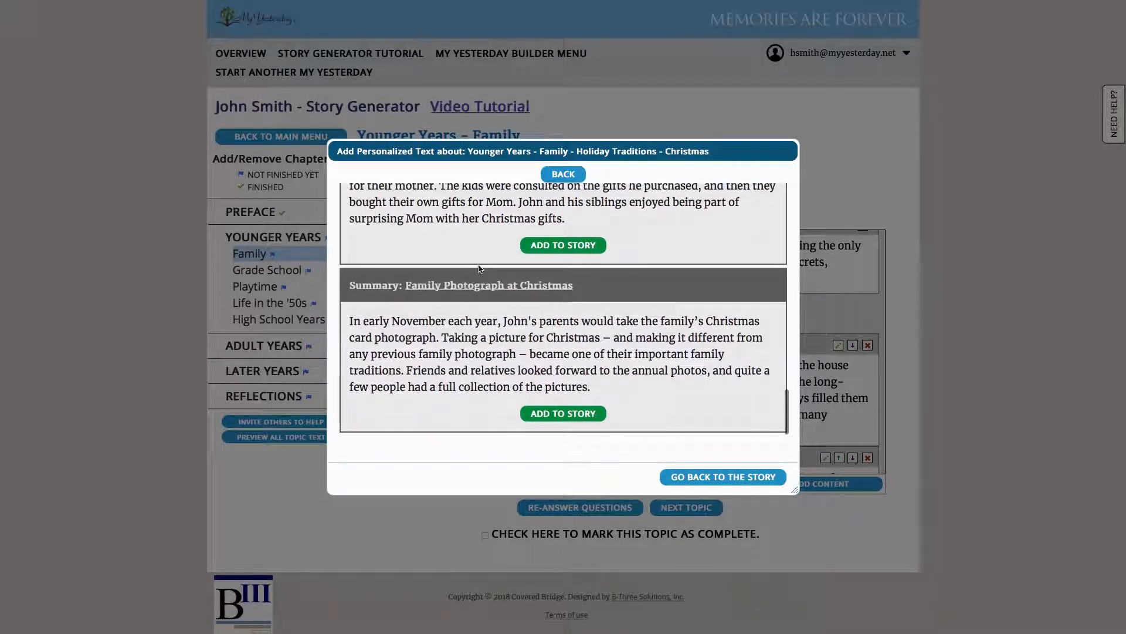
pyautogui.click(567, 416)
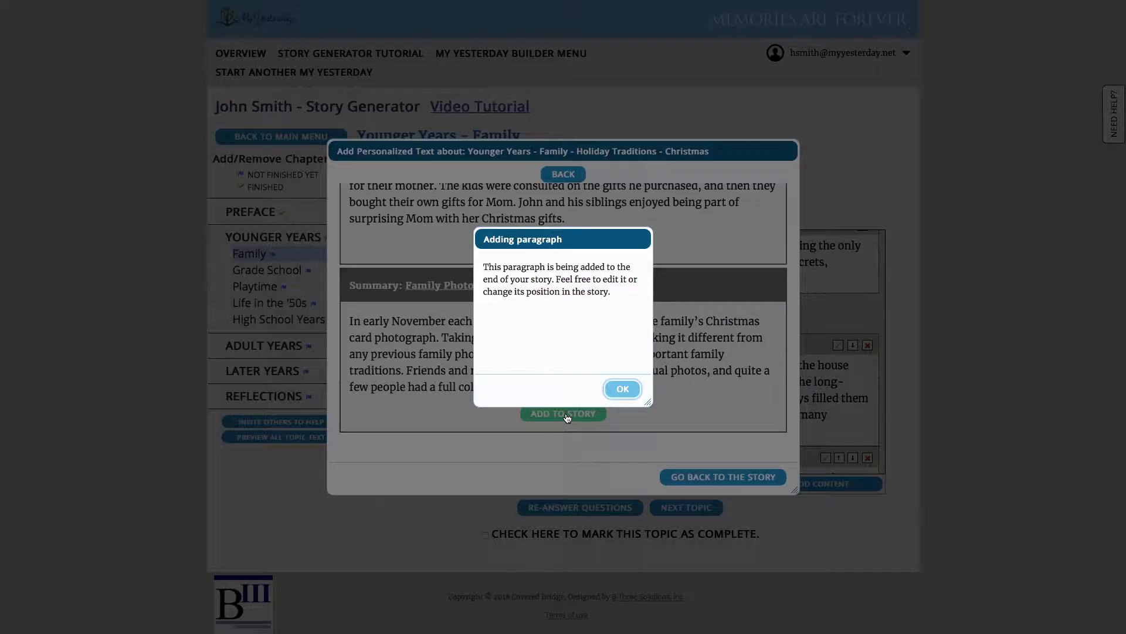
pyautogui.click(620, 391)
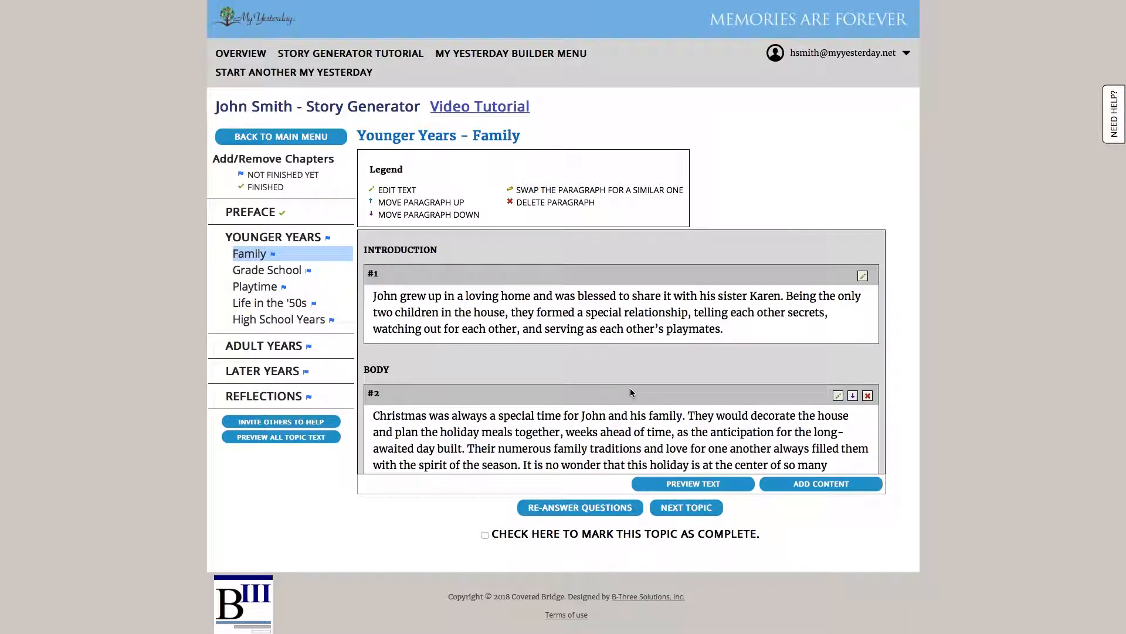
# Move the Christmas card photograph paragraph up from #5 to #3
pyautogui.scroll(-5, 622, 390)
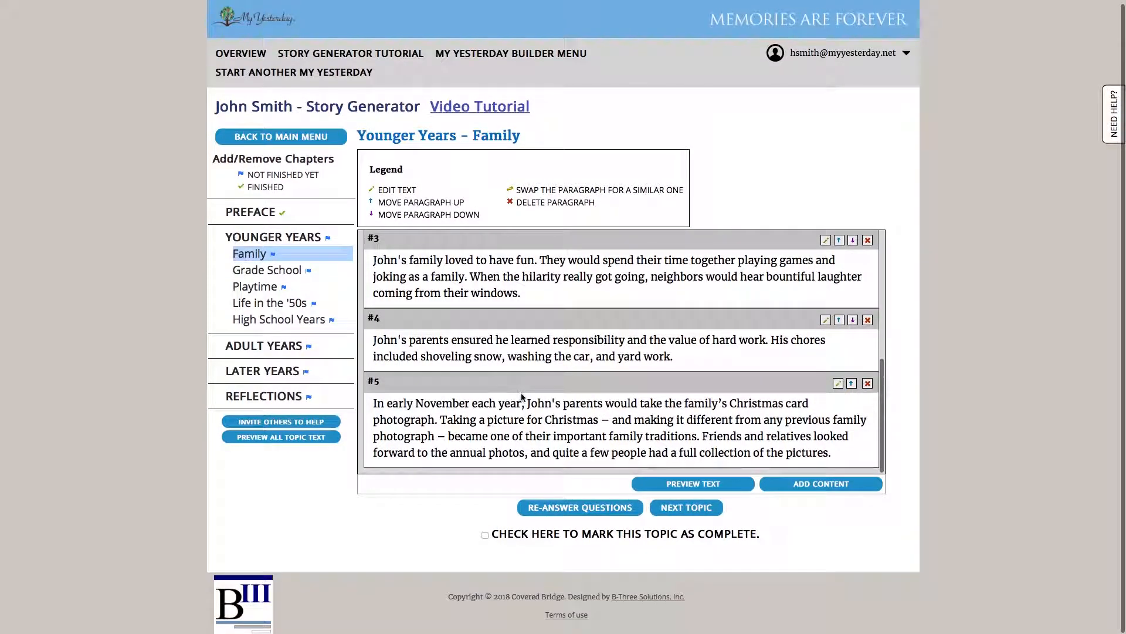
pyautogui.scroll(3, 550, 399)
pyautogui.scroll(2, 550, 399)
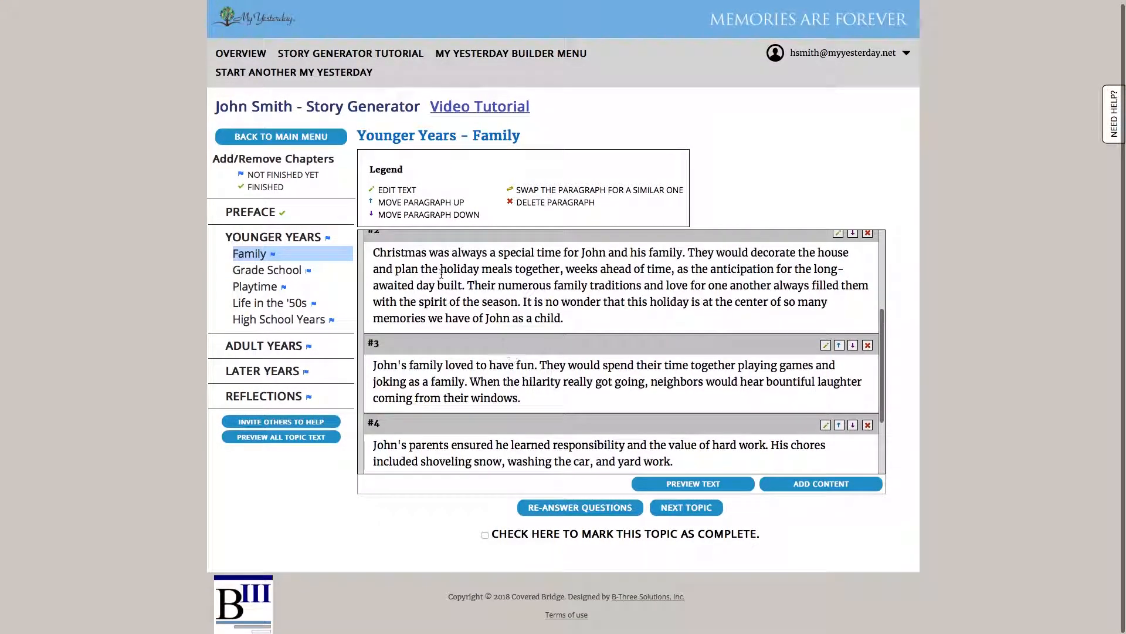
pyautogui.scroll(-4, 588, 322)
pyautogui.scroll(5, 588, 321)
pyautogui.scroll(-5, 588, 321)
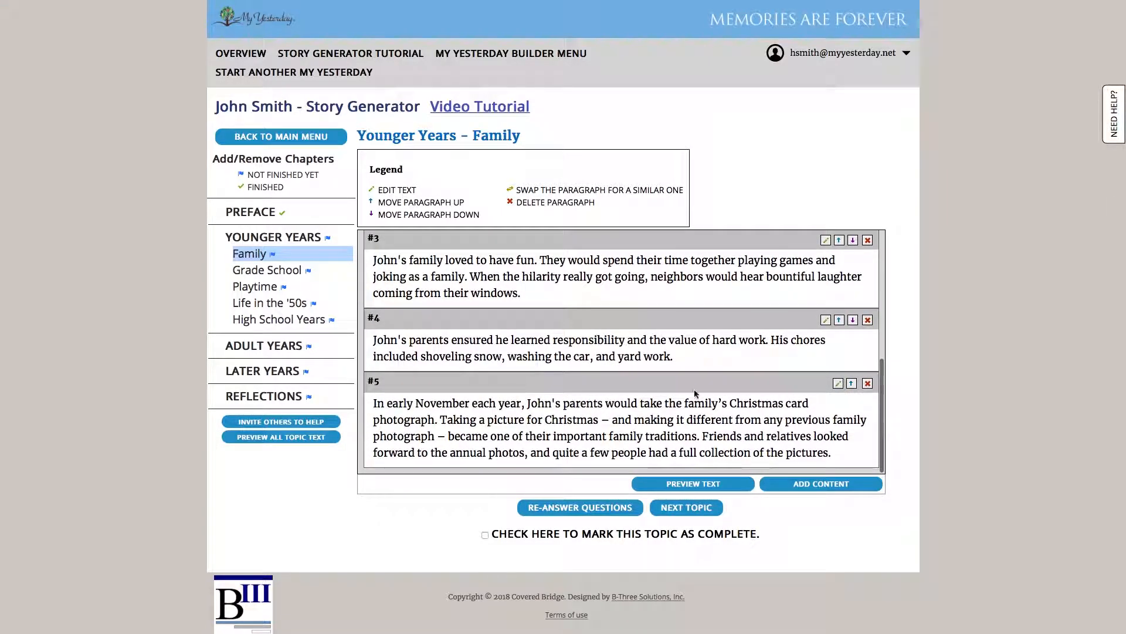
pyautogui.click(851, 383)
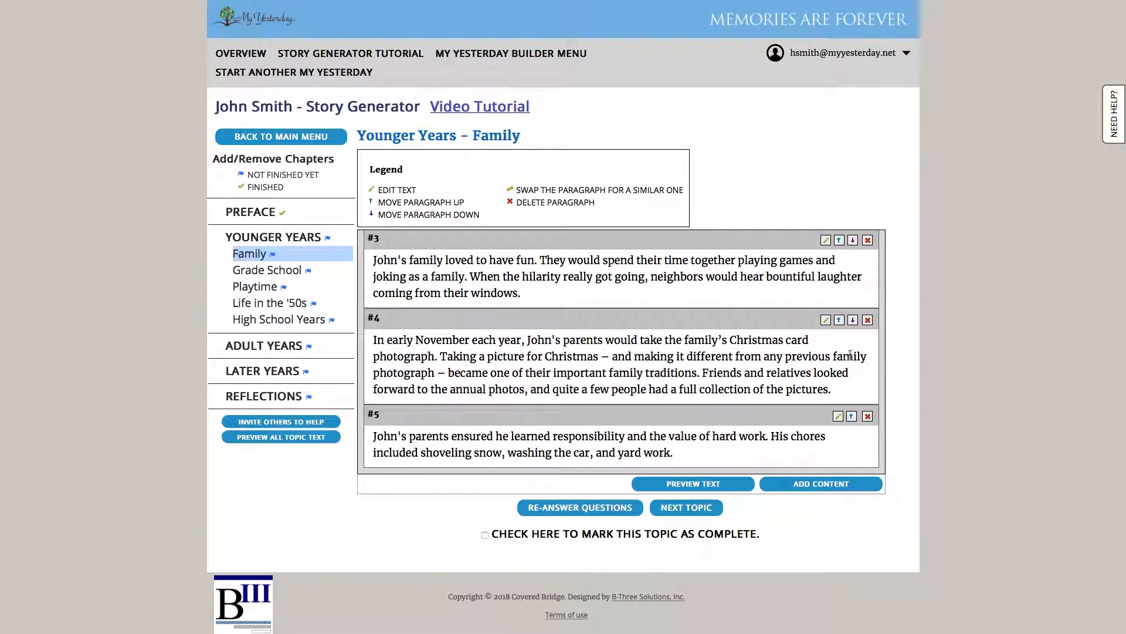
pyautogui.click(840, 321)
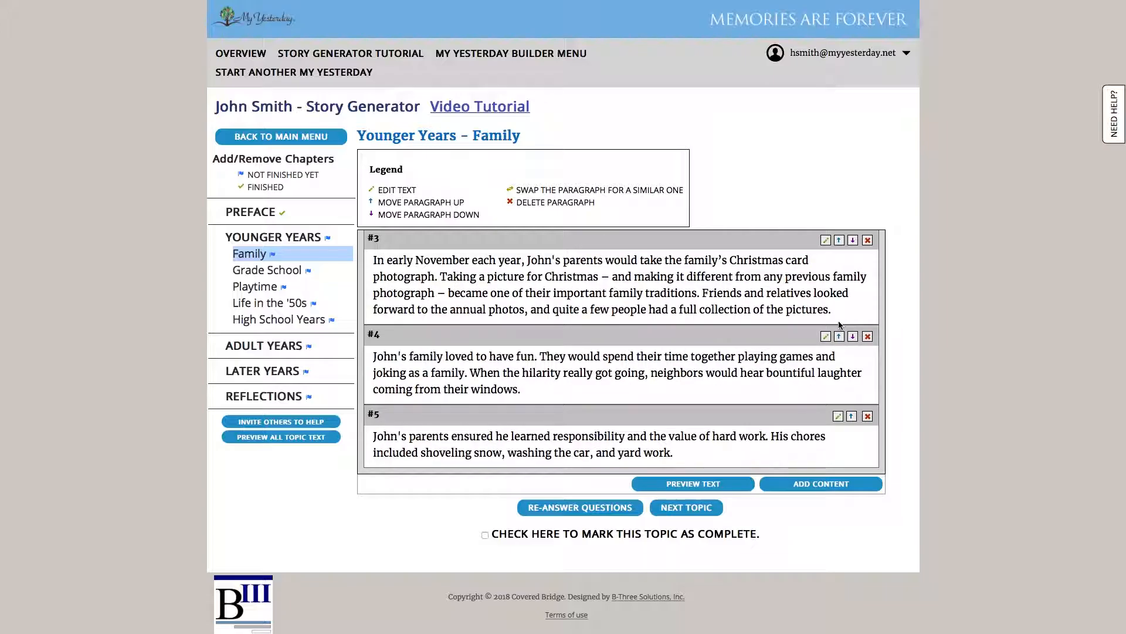
# Check the reordered paragraphs and reopen the Personalize Your Story content choices
pyautogui.scroll(-1, 795, 383)
pyautogui.scroll(3, 795, 384)
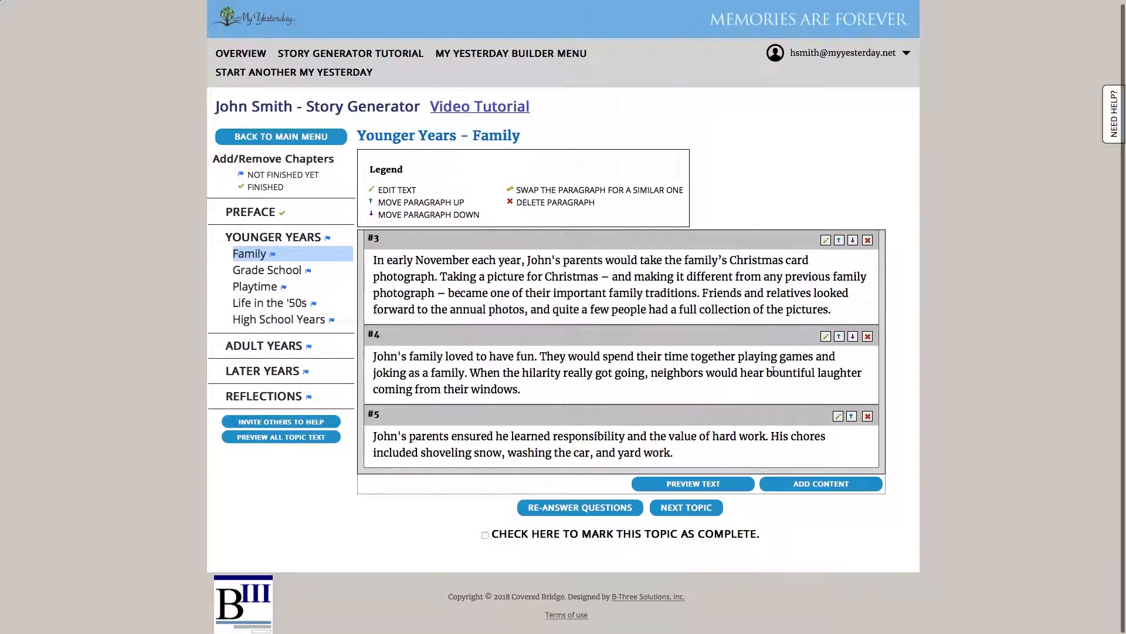
pyautogui.scroll(3, 773, 372)
pyautogui.scroll(-3, 669, 360)
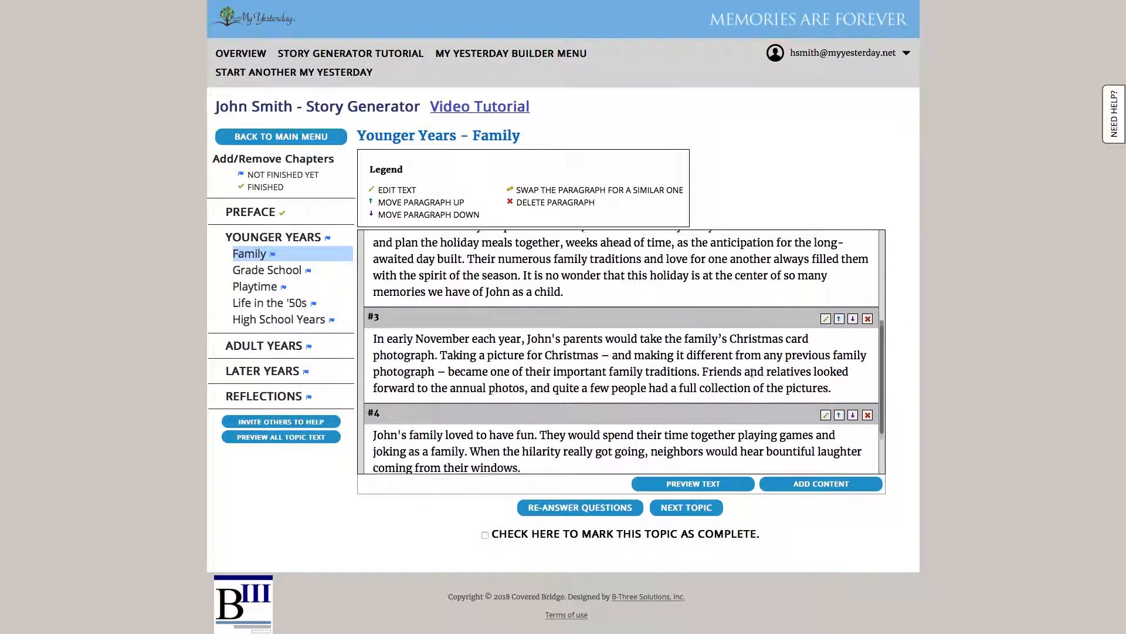
pyautogui.scroll(1, 669, 360)
pyautogui.scroll(-3, 670, 360)
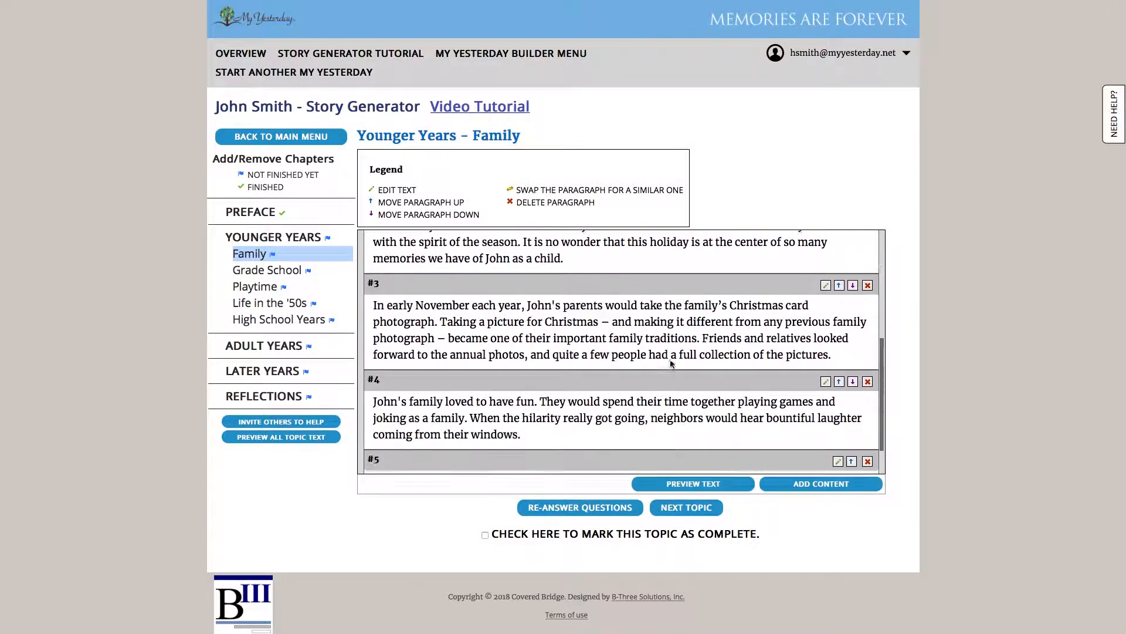
pyautogui.scroll(1, 671, 359)
pyautogui.scroll(-1, 671, 359)
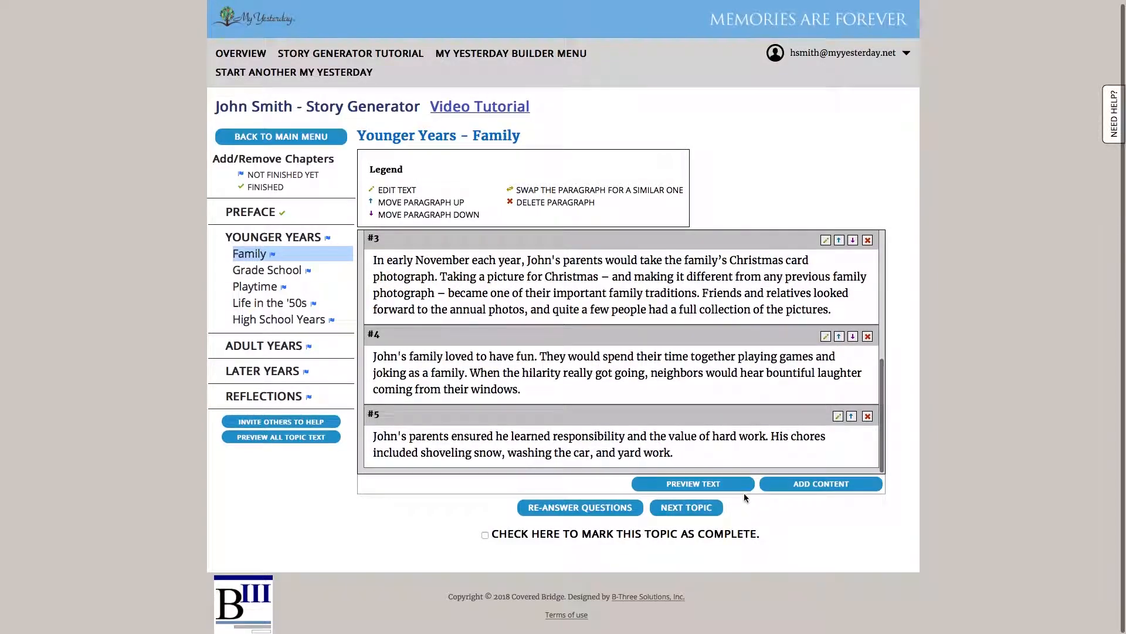
pyautogui.click(836, 484)
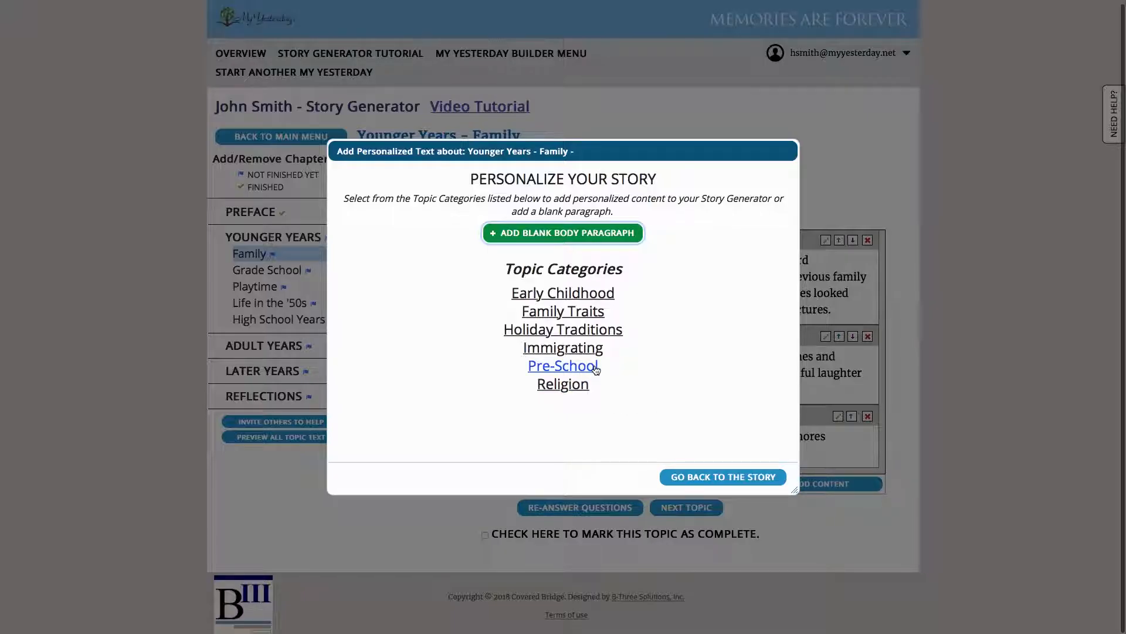
# Add the Family Traits > Physical Features paragraph 'Whose Hair is That?' to the story
pyautogui.click(583, 312)
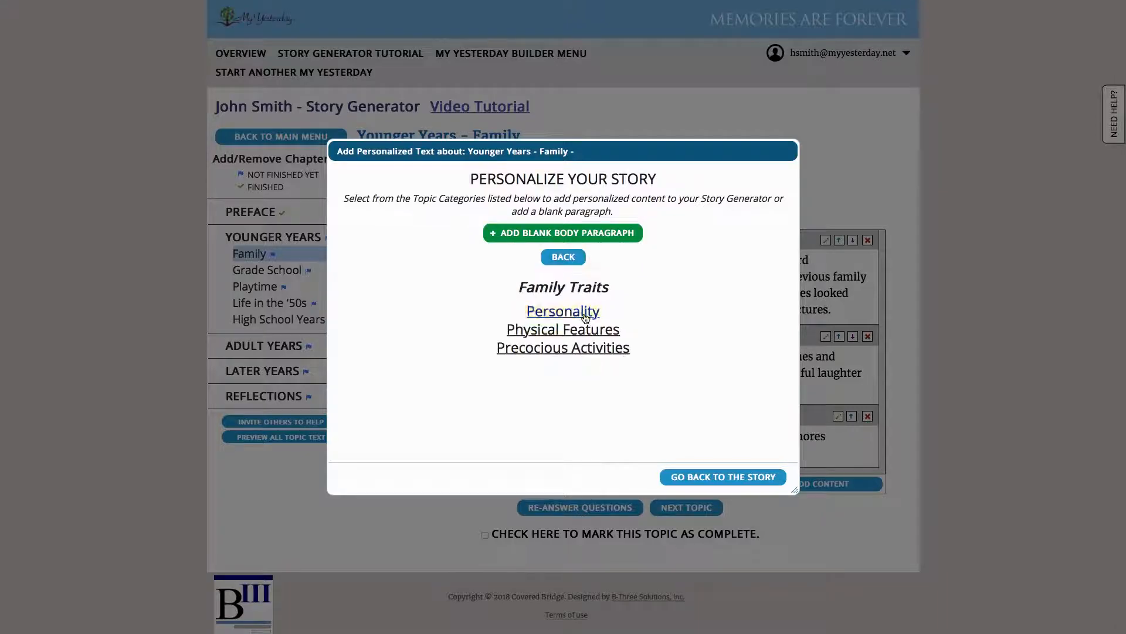
pyautogui.click(585, 331)
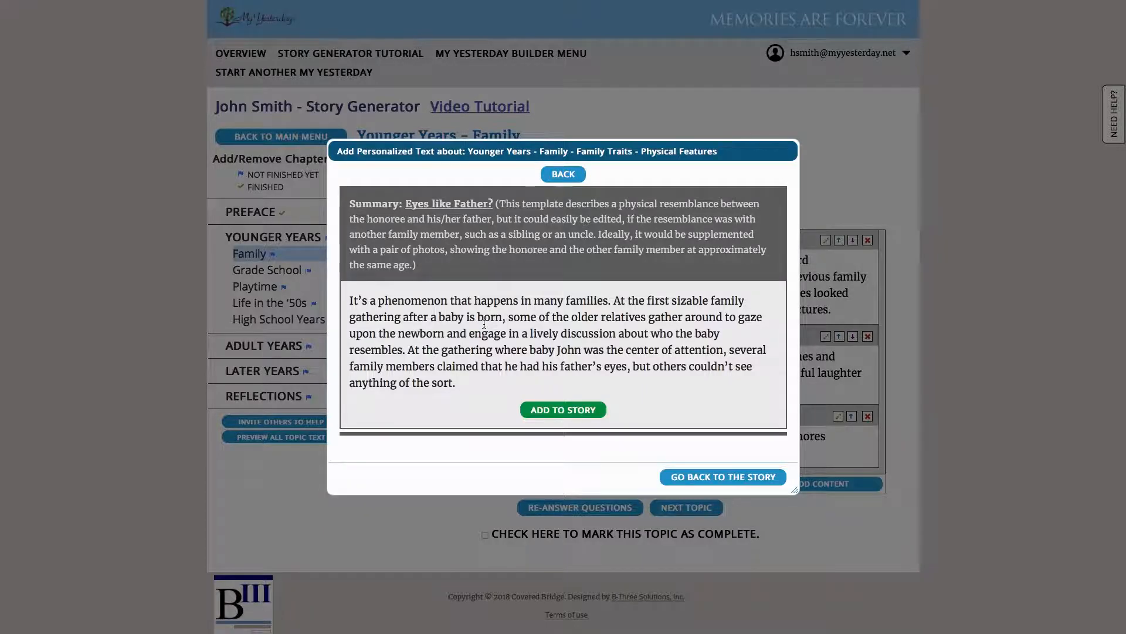
pyautogui.scroll(-5, 484, 324)
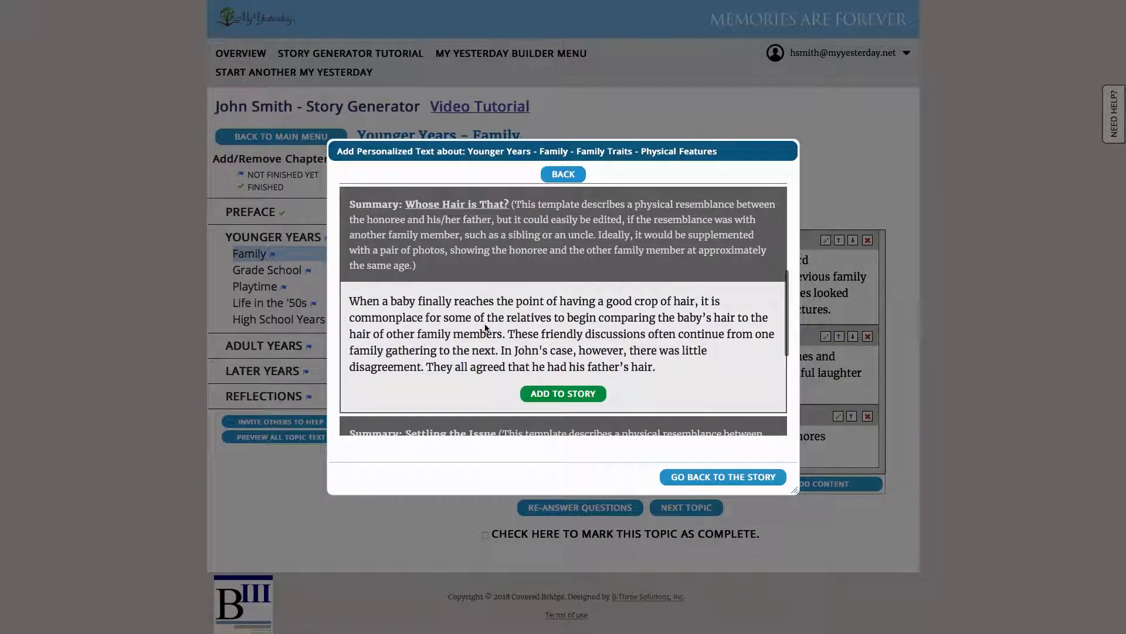
pyautogui.scroll(-5, 484, 324)
pyautogui.scroll(4, 486, 323)
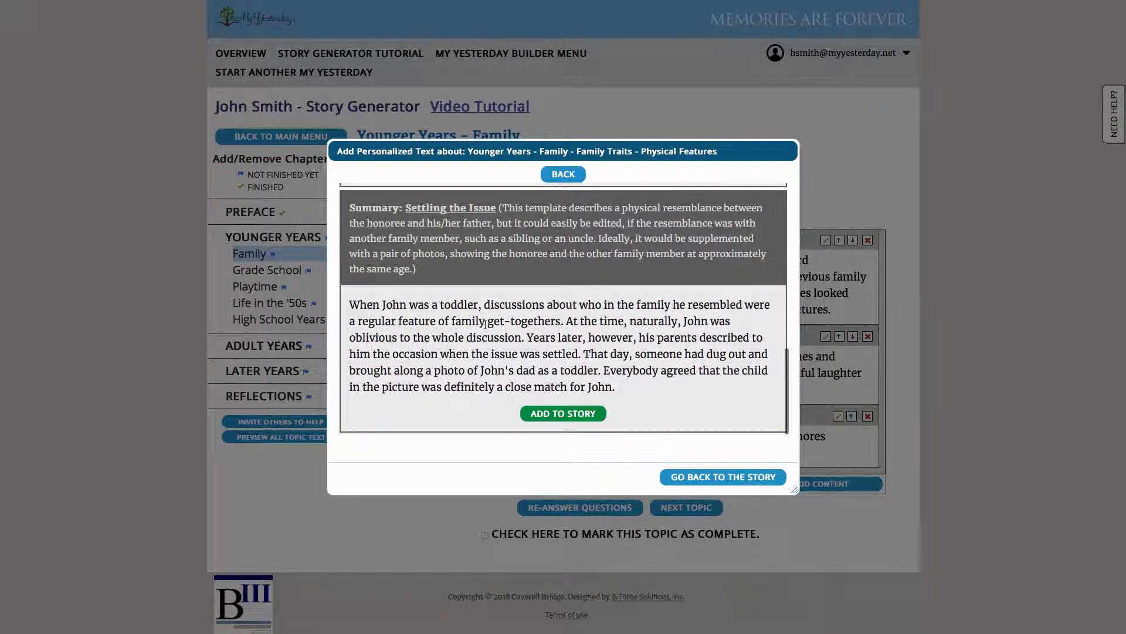
pyautogui.scroll(-1, 487, 325)
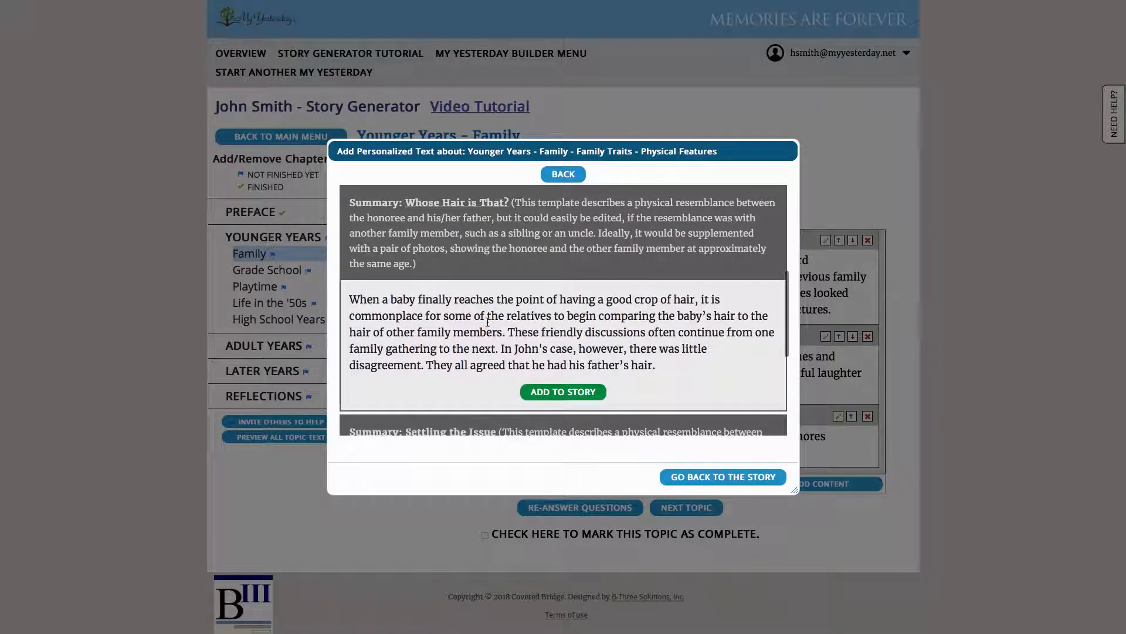
pyautogui.click(585, 390)
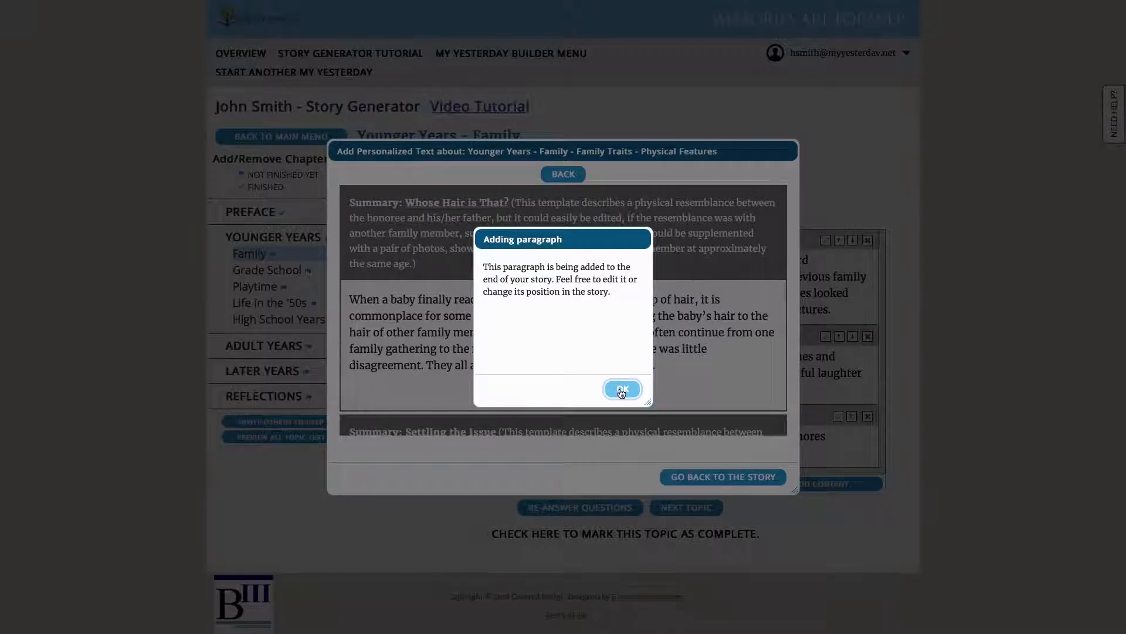
pyautogui.click(622, 390)
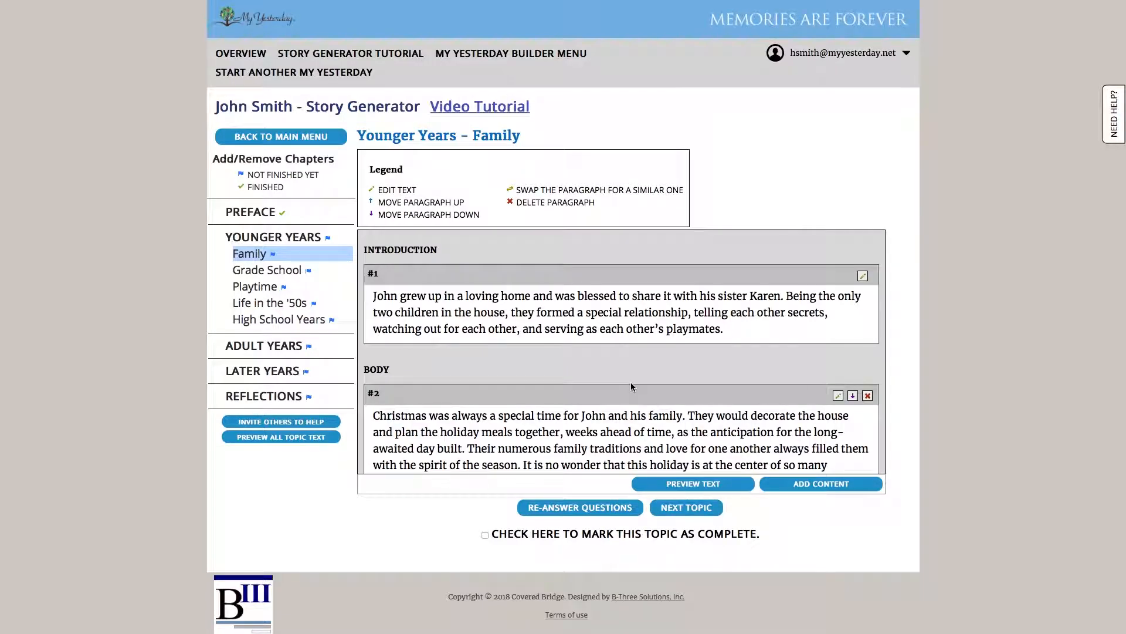
# Finish the Family topic and move on to Grade School's school-district question
pyautogui.scroll(-6, 631, 385)
pyautogui.scroll(-1, 632, 382)
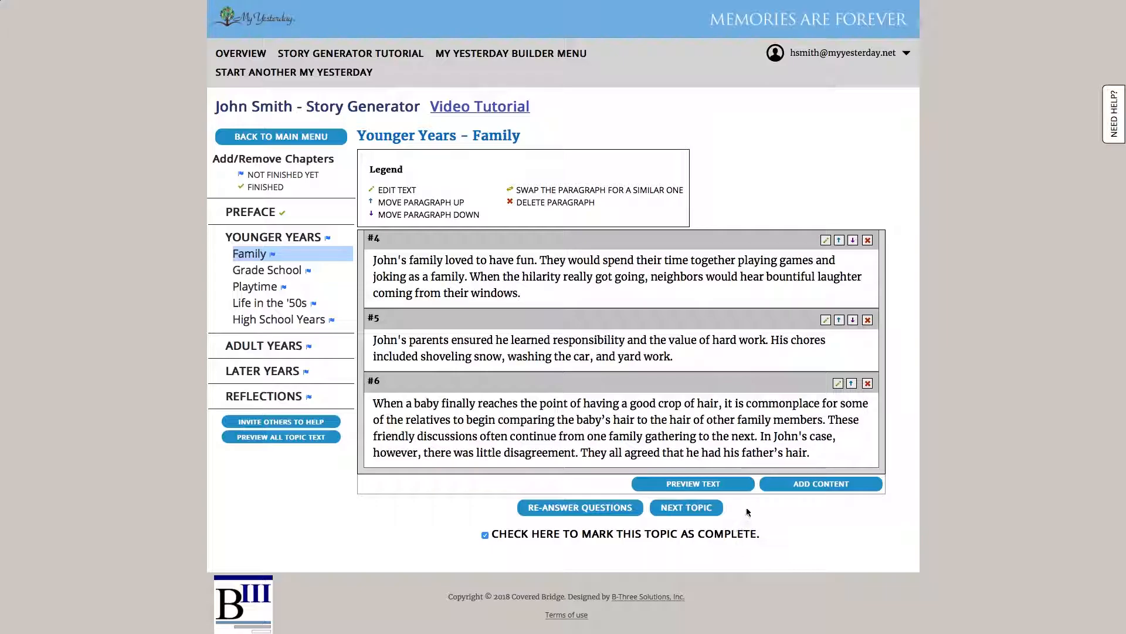
pyautogui.click(698, 508)
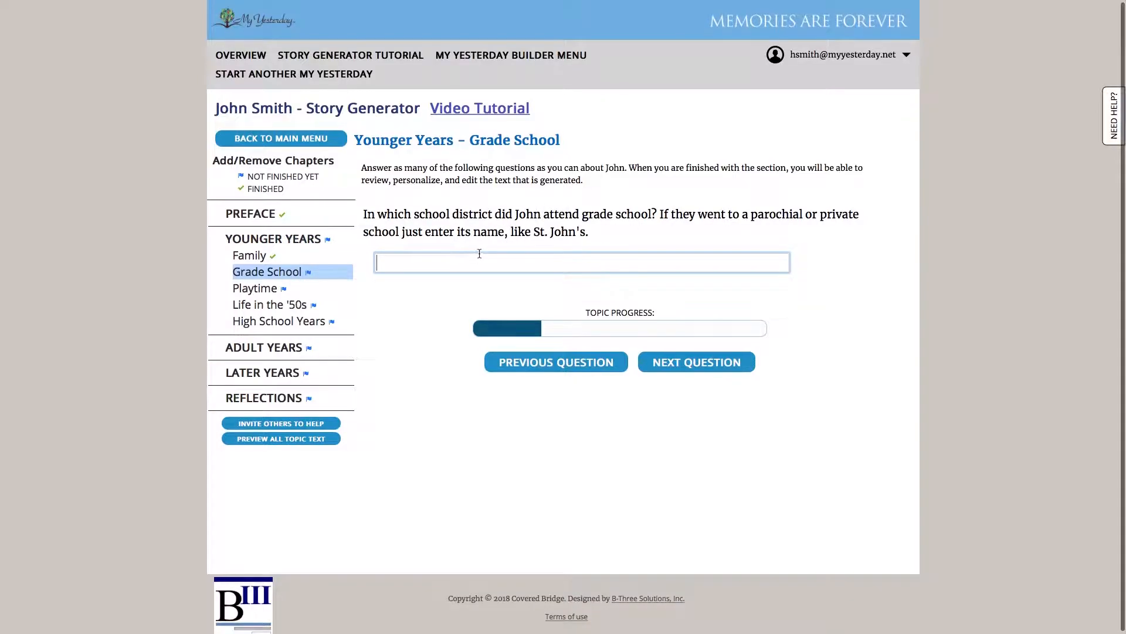
# Answer Grade School: Brookfield School District, Math, naturally smart, and Playing Outside in summer
pyautogui.write('Brook')
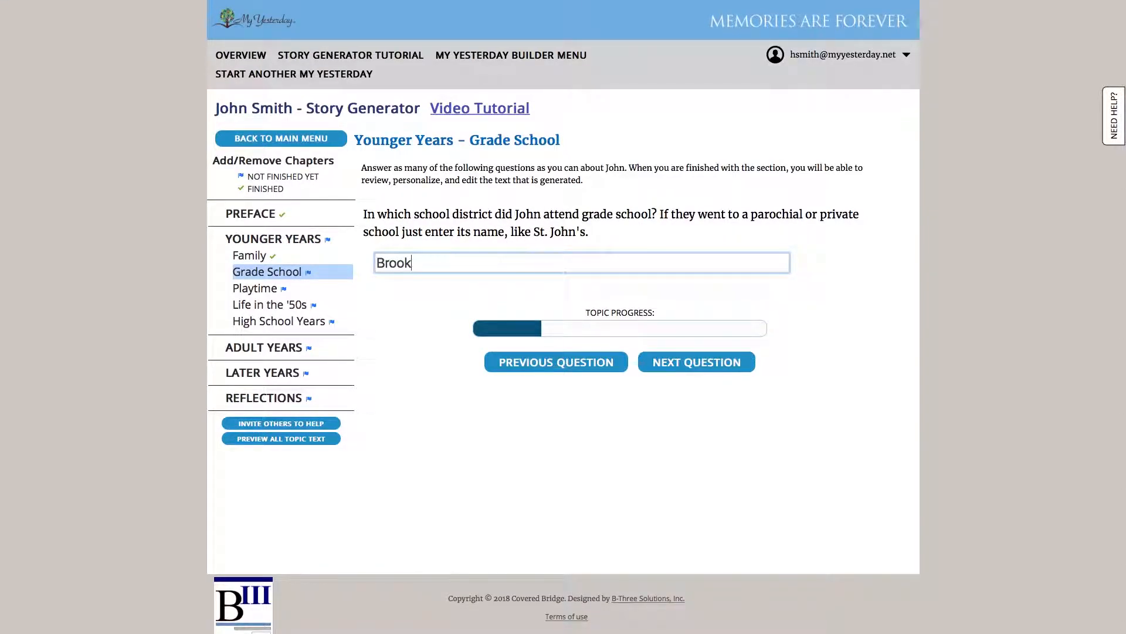
pyautogui.write('field School Dist')
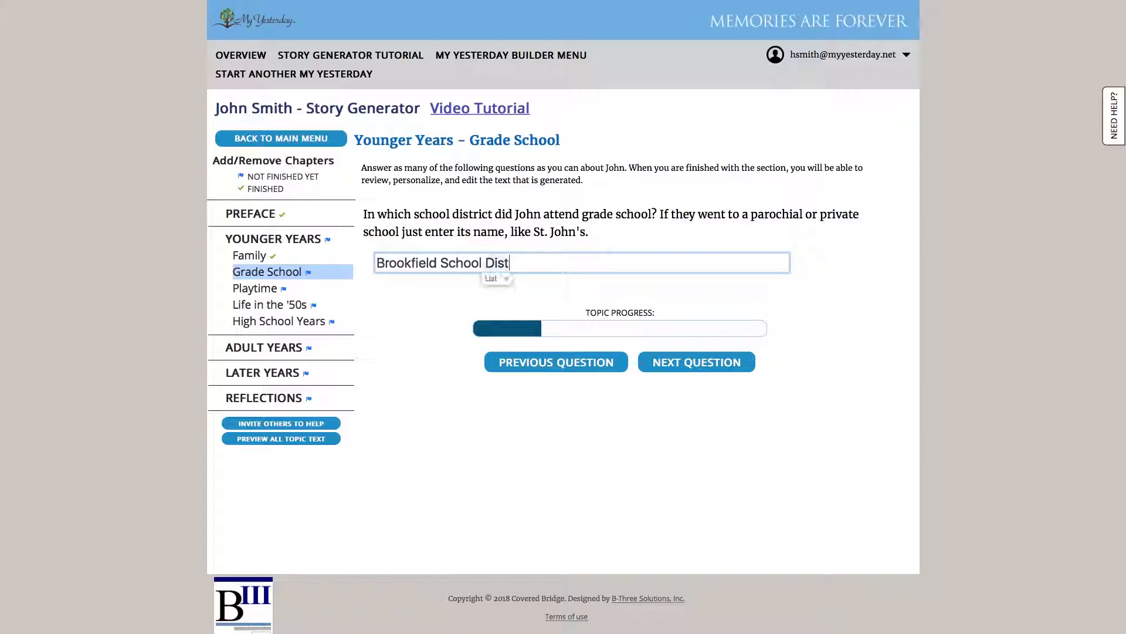
pyautogui.write('rict')
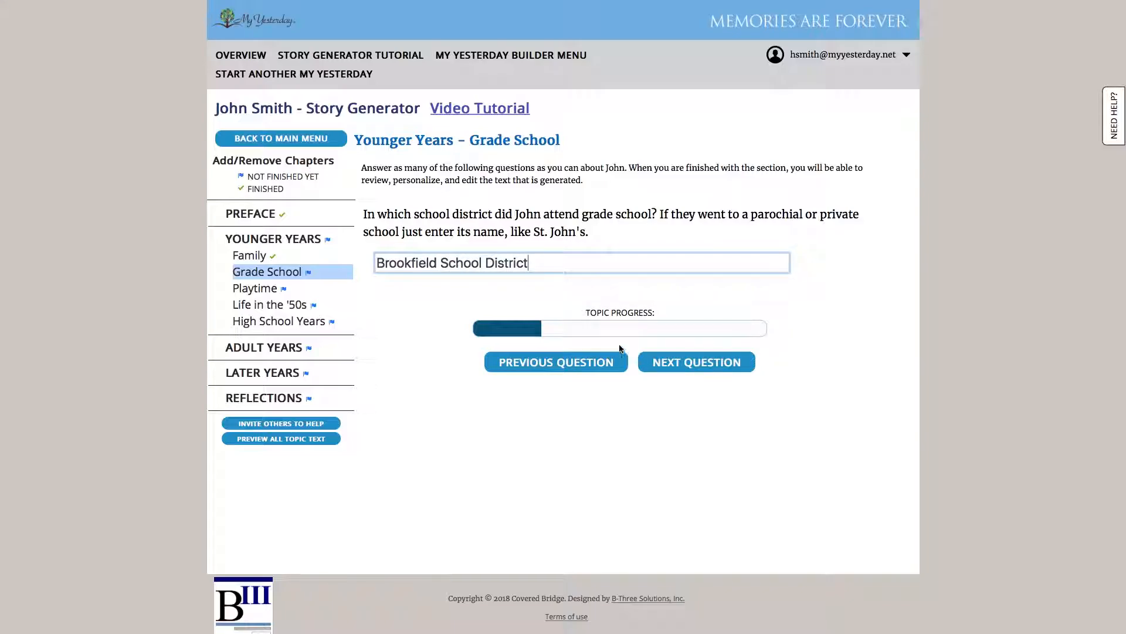
pyautogui.click(666, 361)
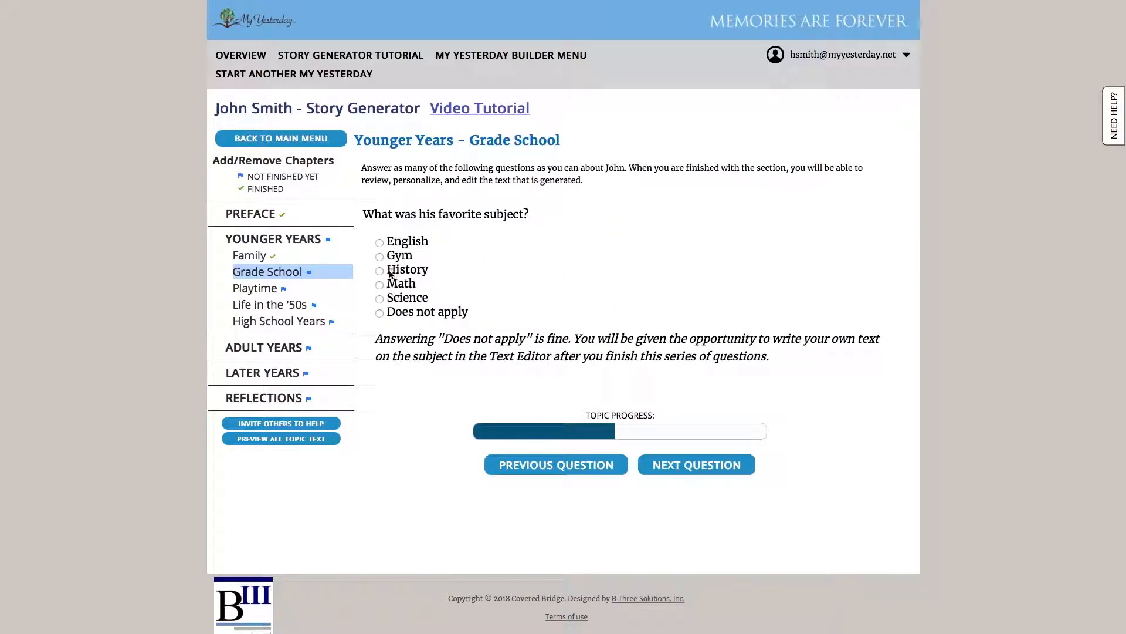
pyautogui.click(387, 288)
pyautogui.click(685, 463)
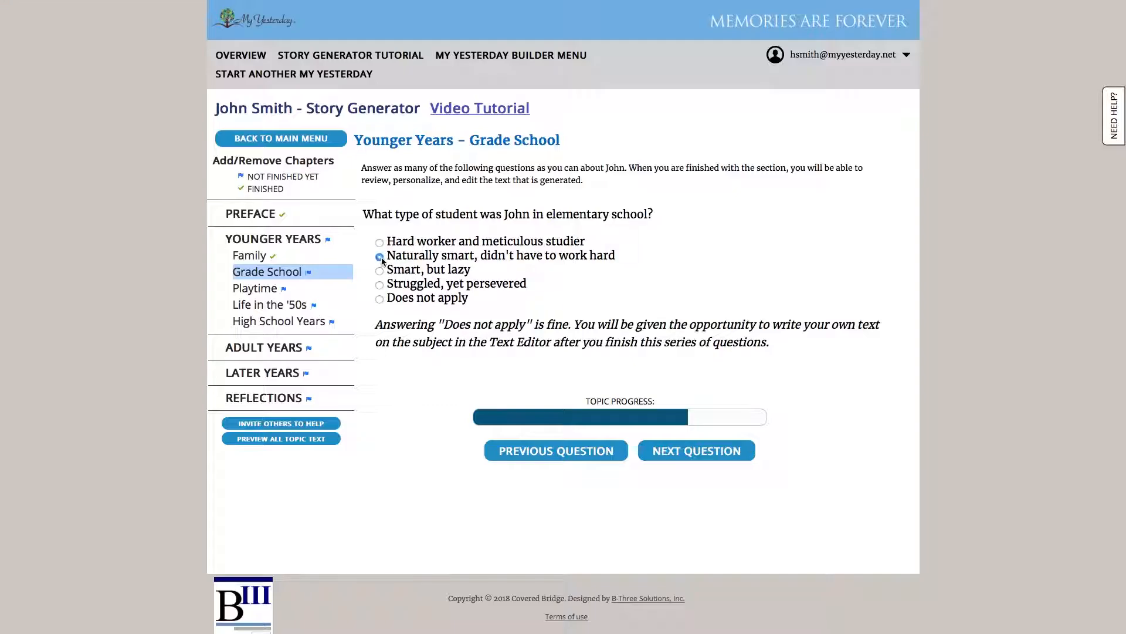
pyautogui.click(682, 455)
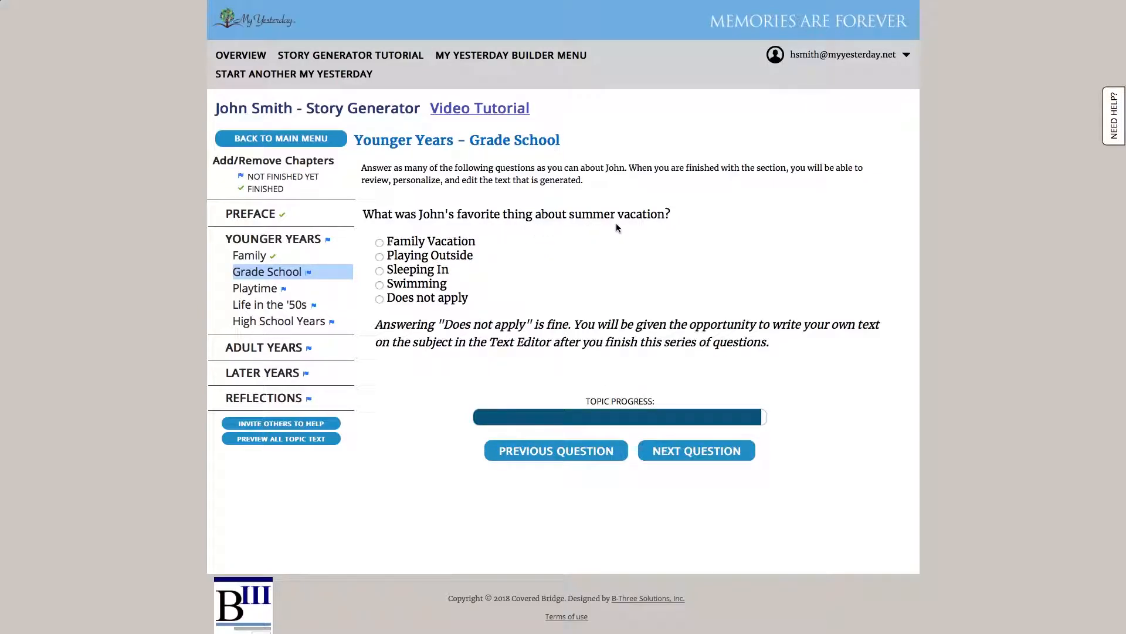
pyautogui.click(381, 257)
pyautogui.click(709, 450)
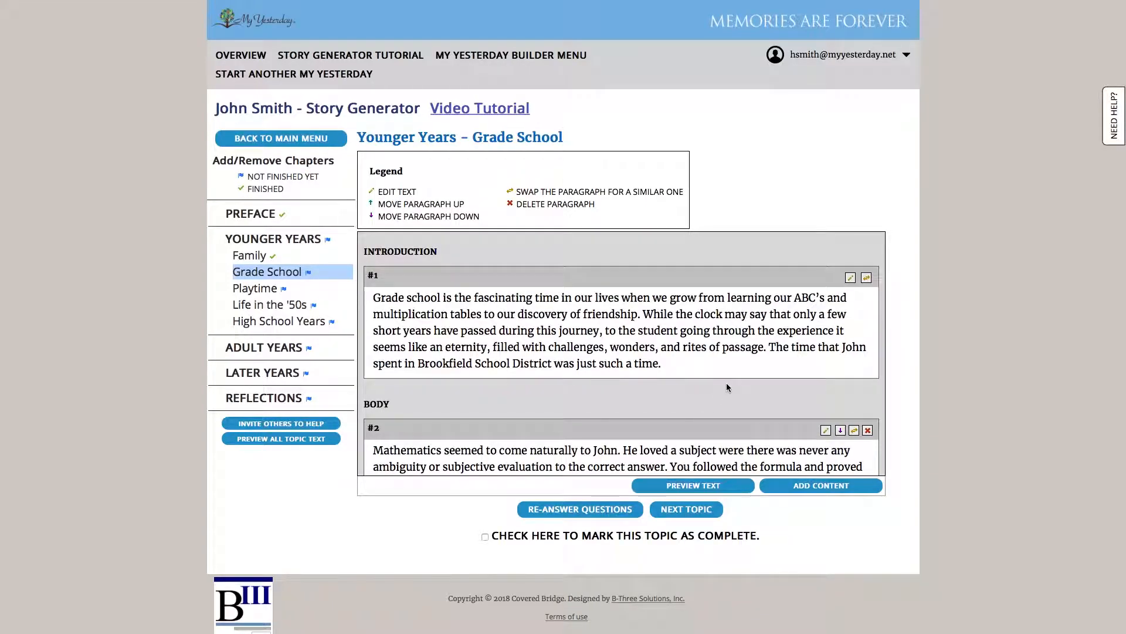
pyautogui.scroll(-3, 727, 385)
pyautogui.scroll(-2, 726, 388)
pyautogui.scroll(4, 726, 387)
pyautogui.scroll(-5, 726, 386)
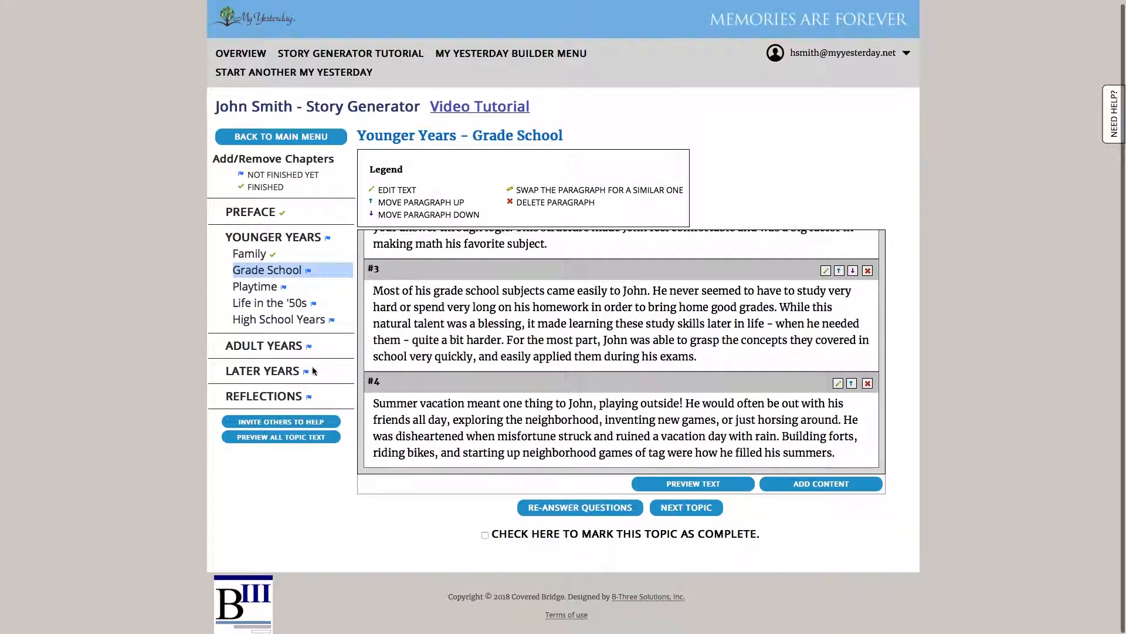
pyautogui.click(278, 347)
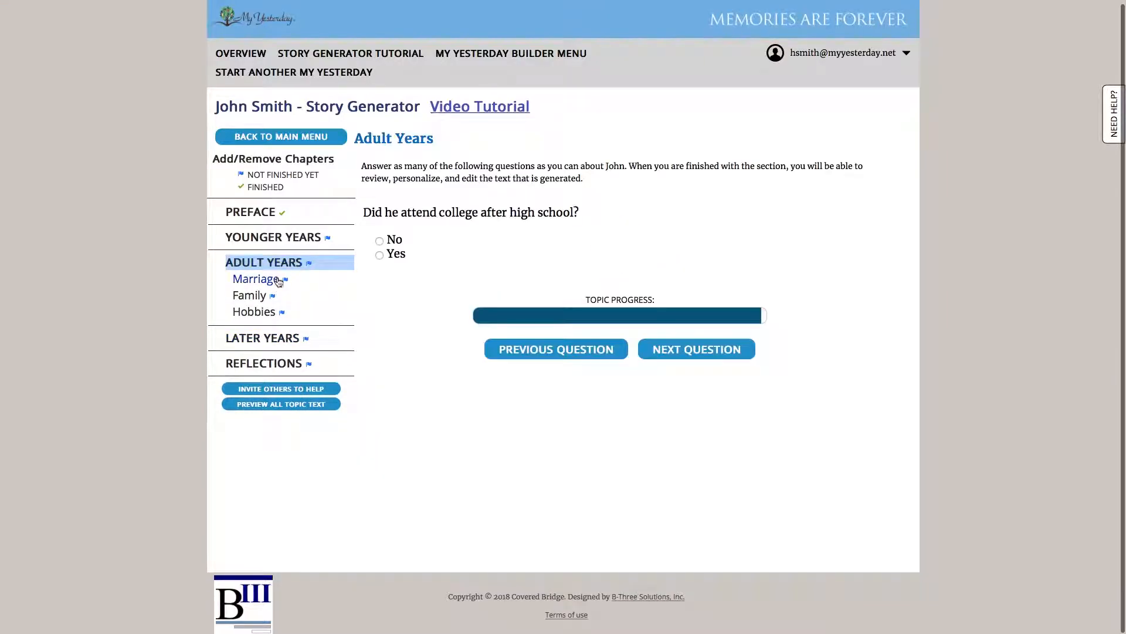
pyautogui.click(279, 345)
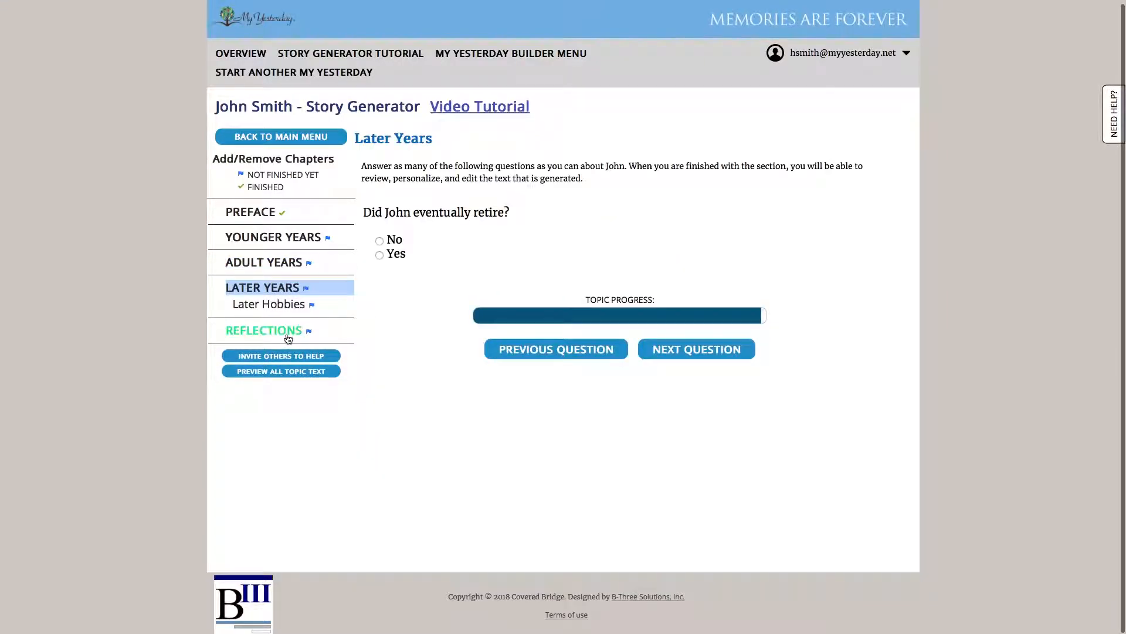
pyautogui.click(285, 337)
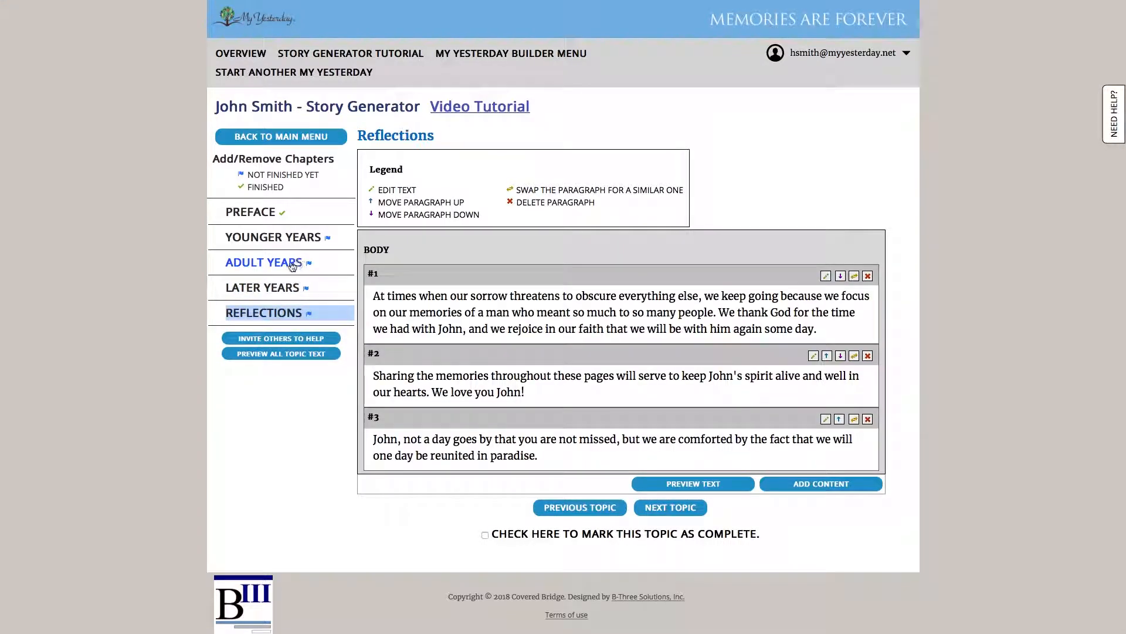
pyautogui.click(298, 239)
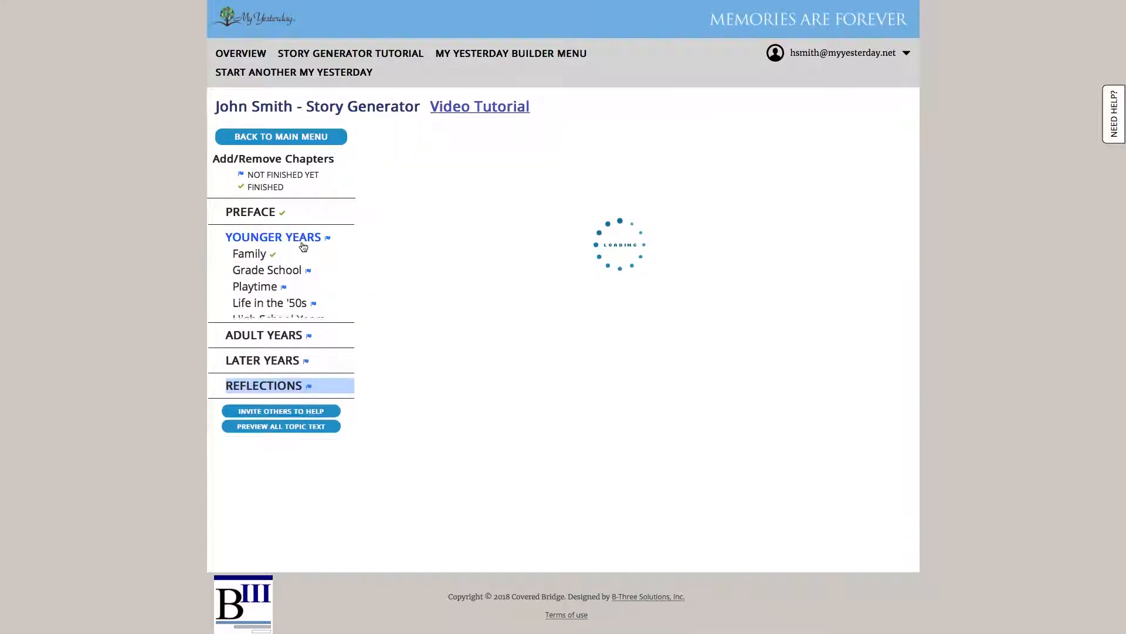
pyautogui.click(278, 271)
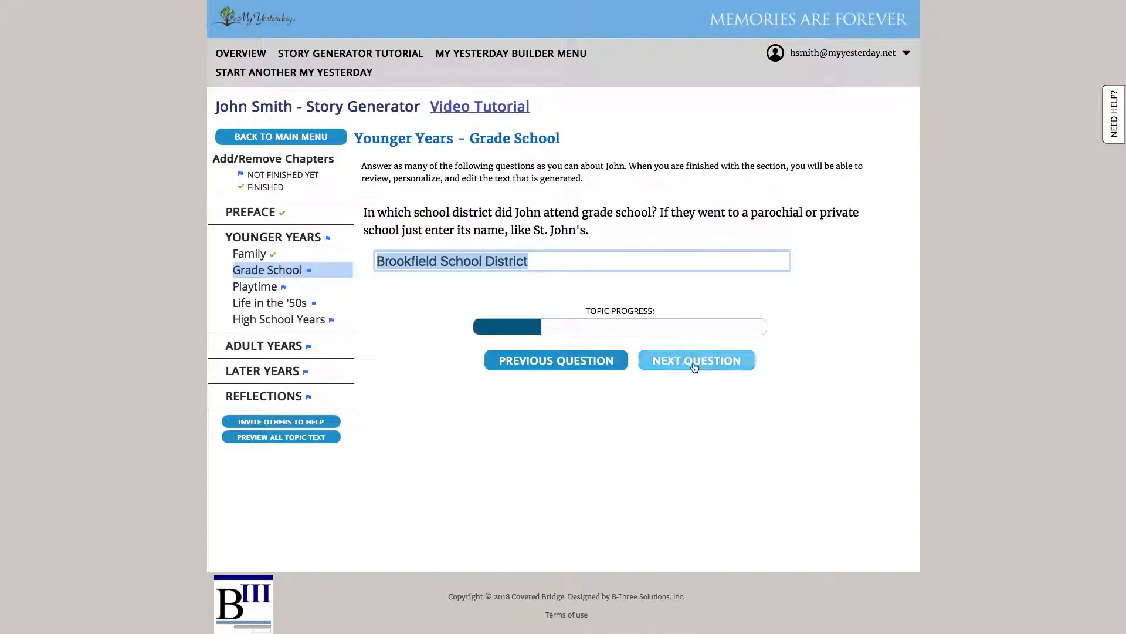
pyautogui.click(712, 359)
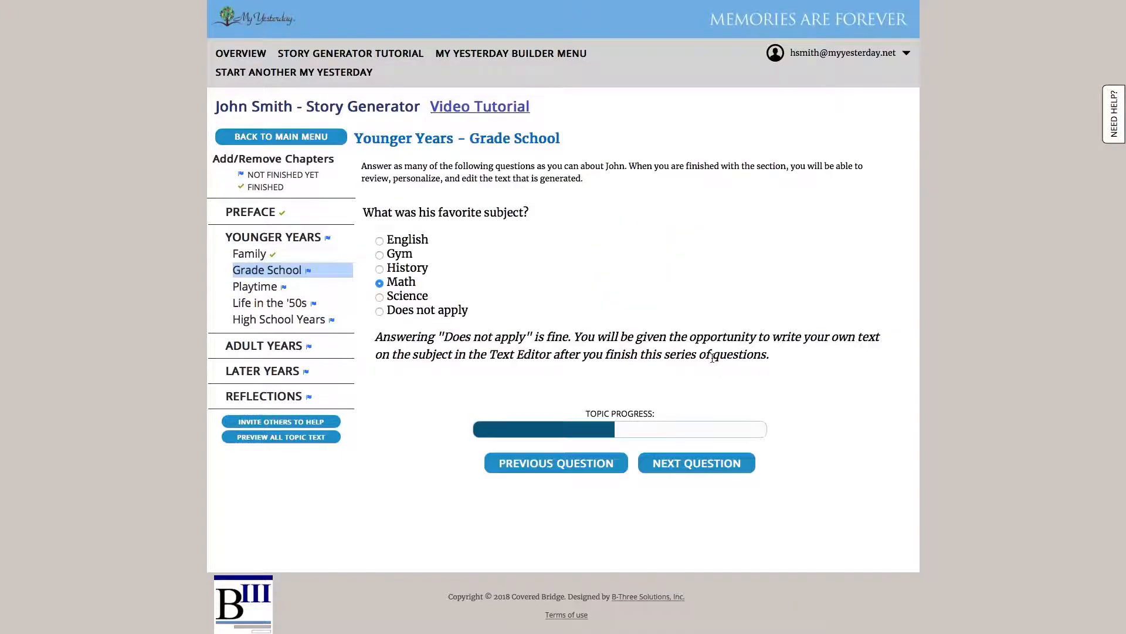
pyautogui.click(689, 460)
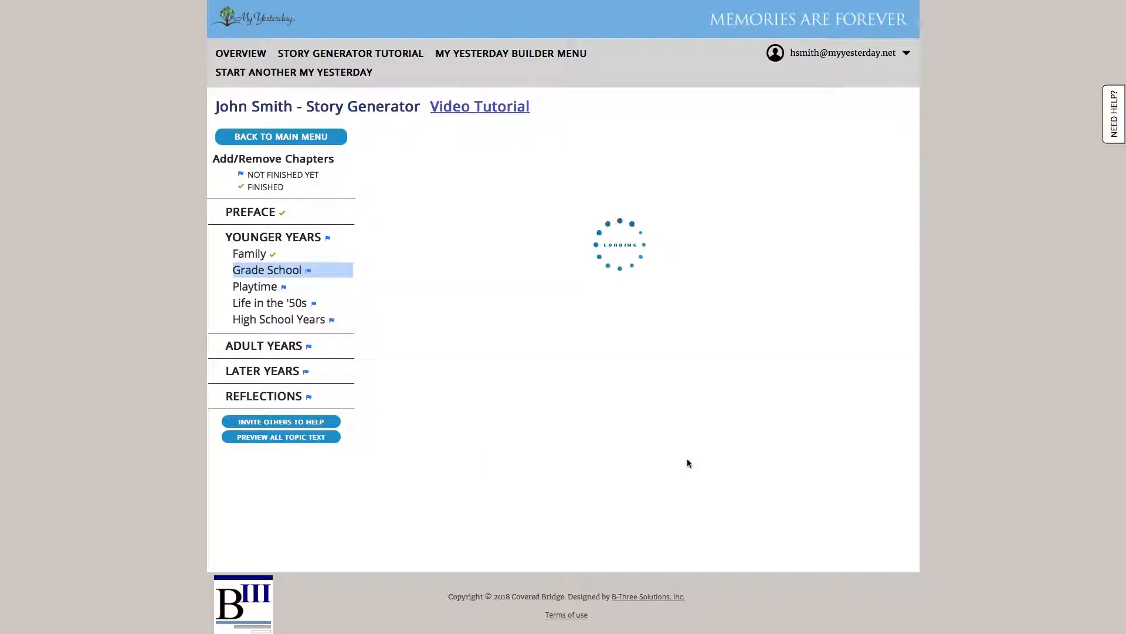
pyautogui.click(693, 452)
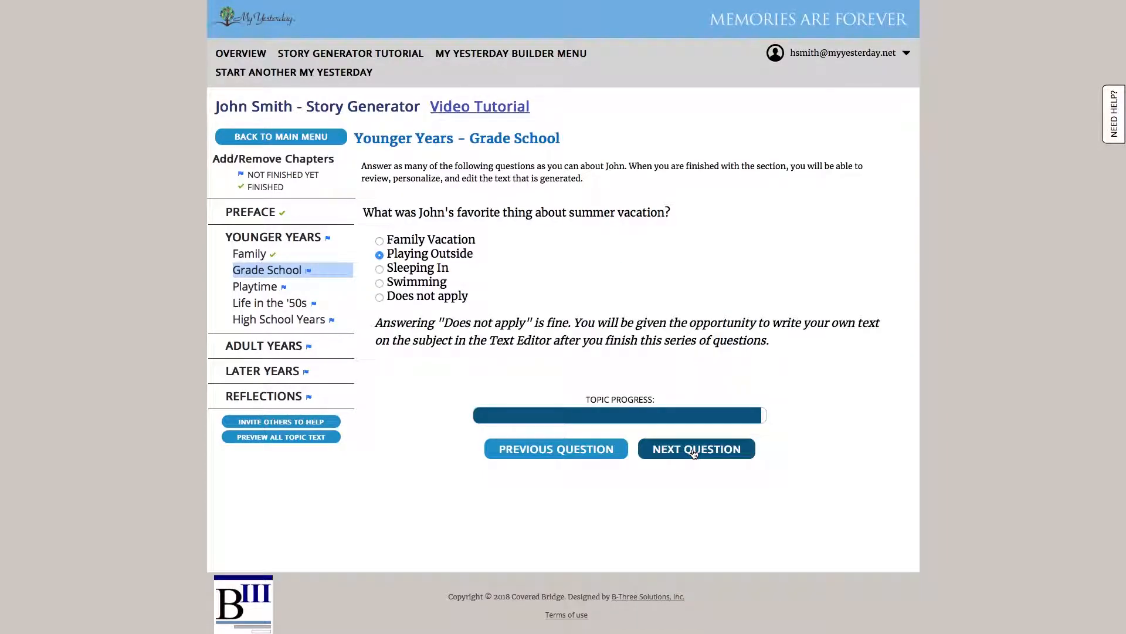
pyautogui.click(695, 450)
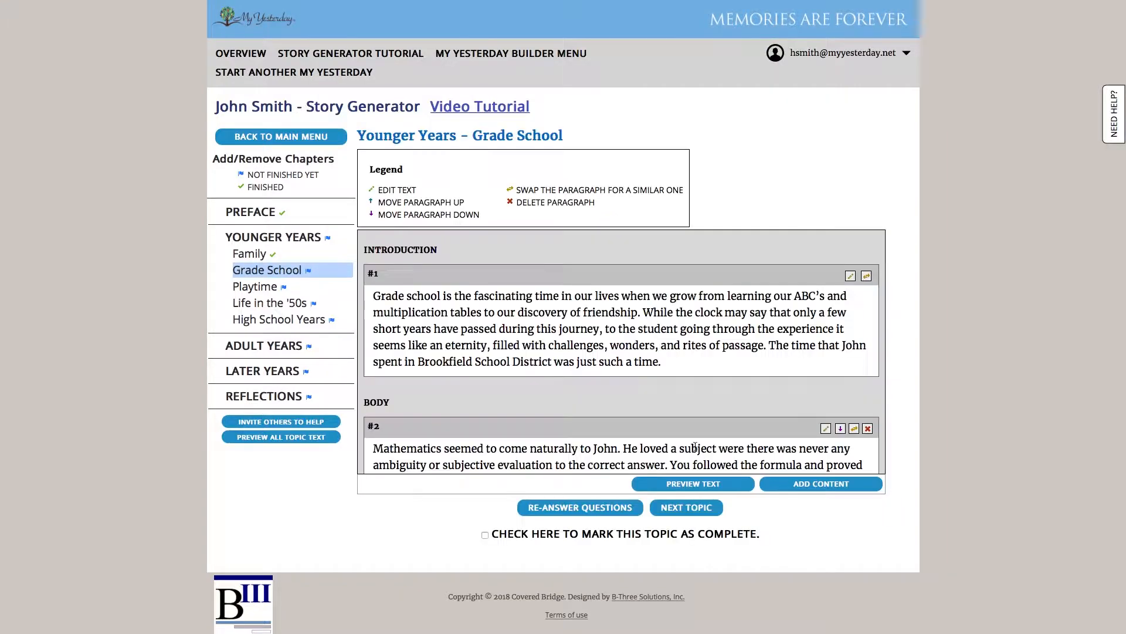
# Mark Grade School complete and continue past the tip to the Playtime topic
pyautogui.click(485, 535)
pyautogui.click(693, 508)
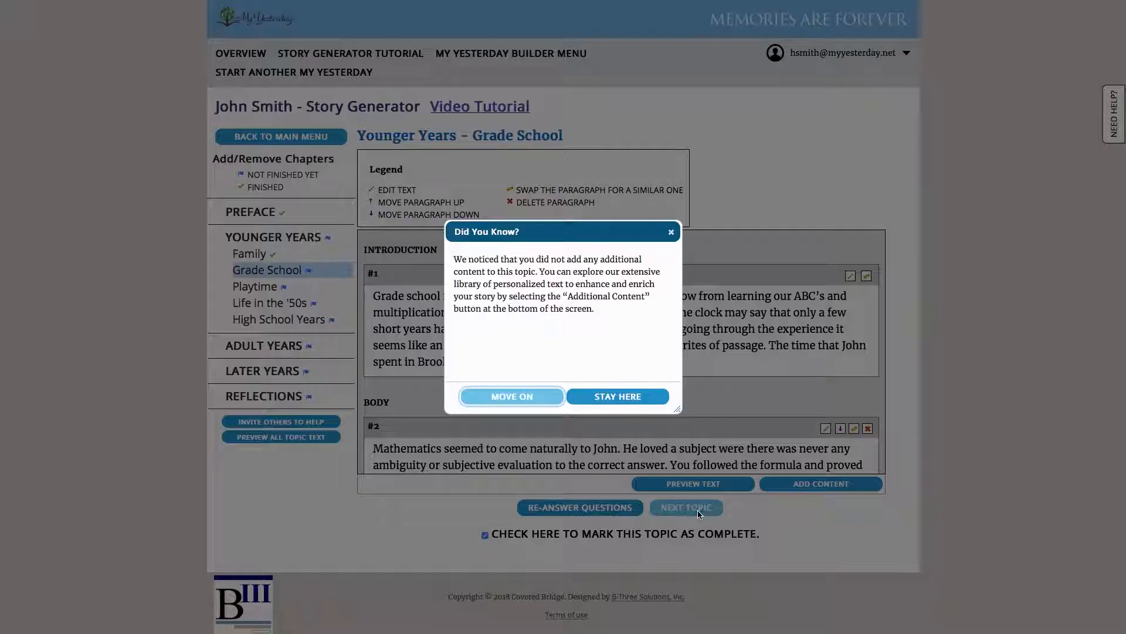
pyautogui.click(519, 395)
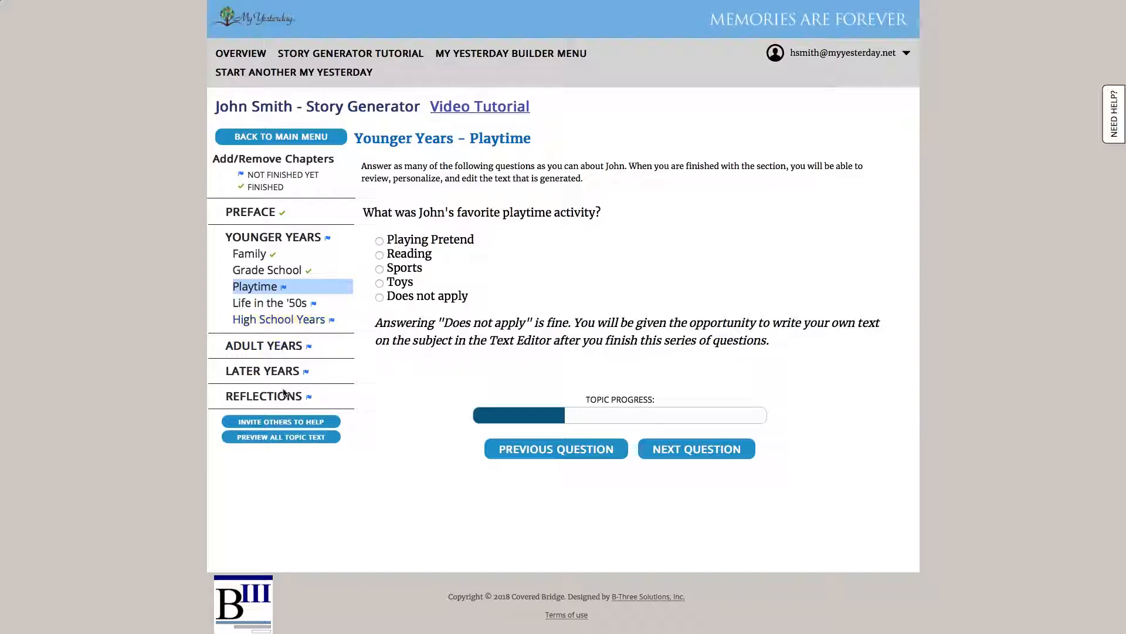
# Preview the full story from Preface through Reflections, then return to Playtime
pyautogui.click(294, 437)
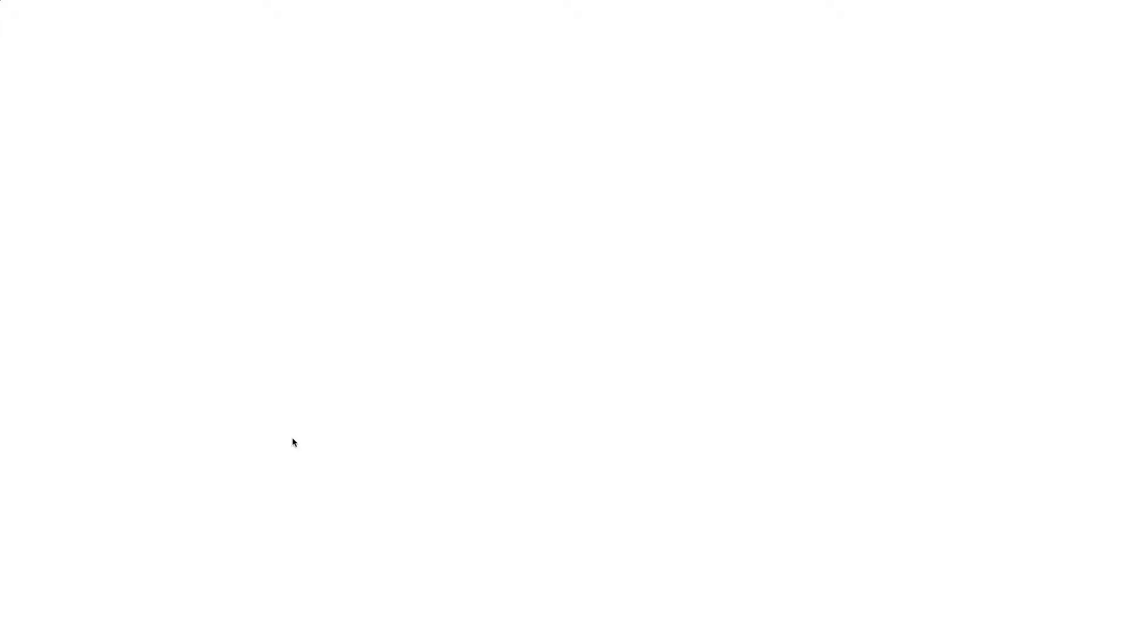
pyautogui.scroll(-6, 294, 442)
pyautogui.scroll(-13, 448, 424)
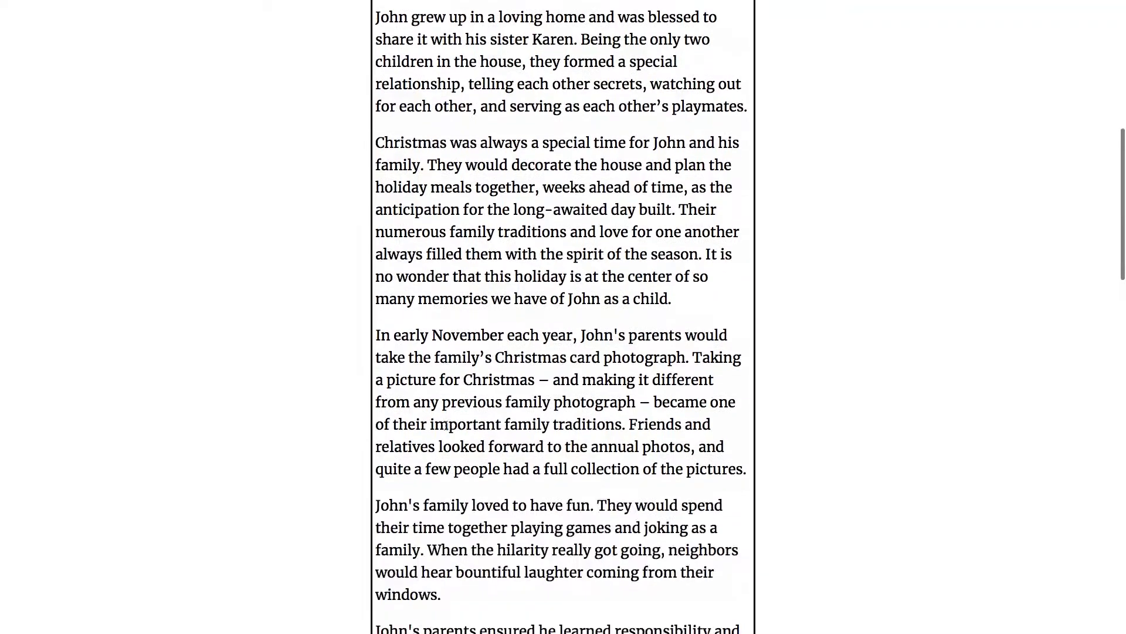
pyautogui.scroll(-14, 447, 425)
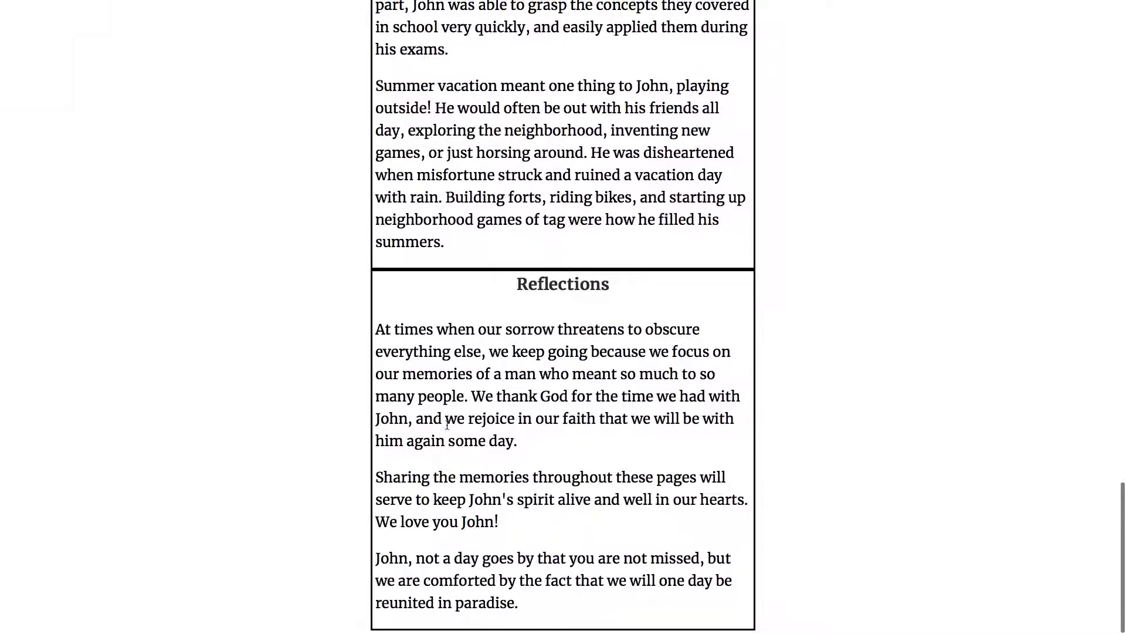
pyautogui.scroll(12, 447, 424)
pyautogui.scroll(20, 447, 424)
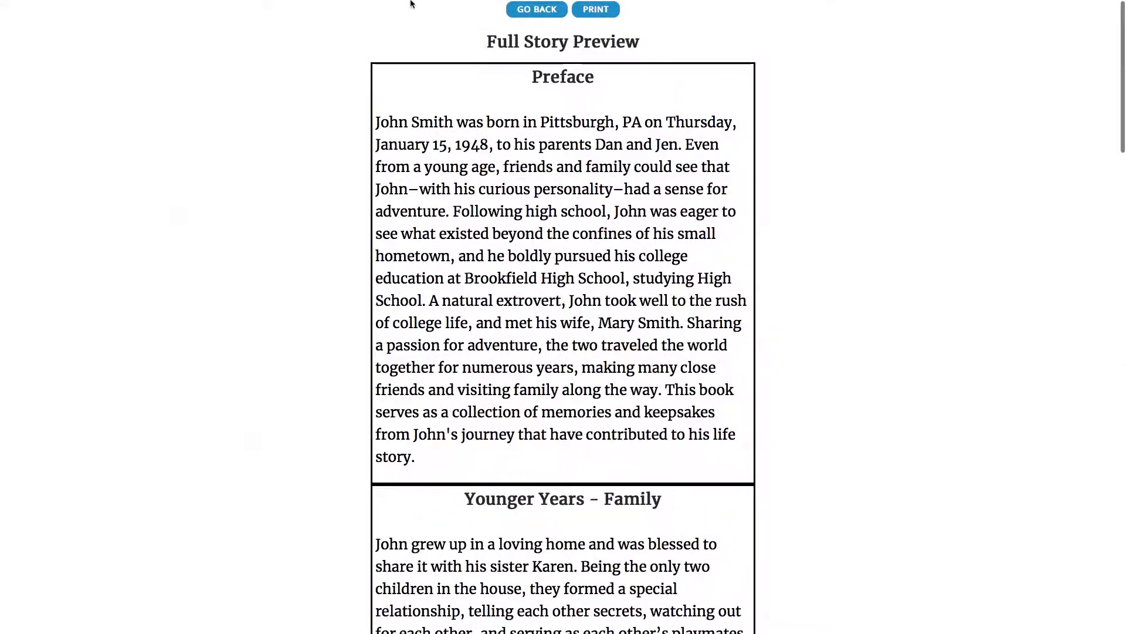
pyautogui.click(532, 12)
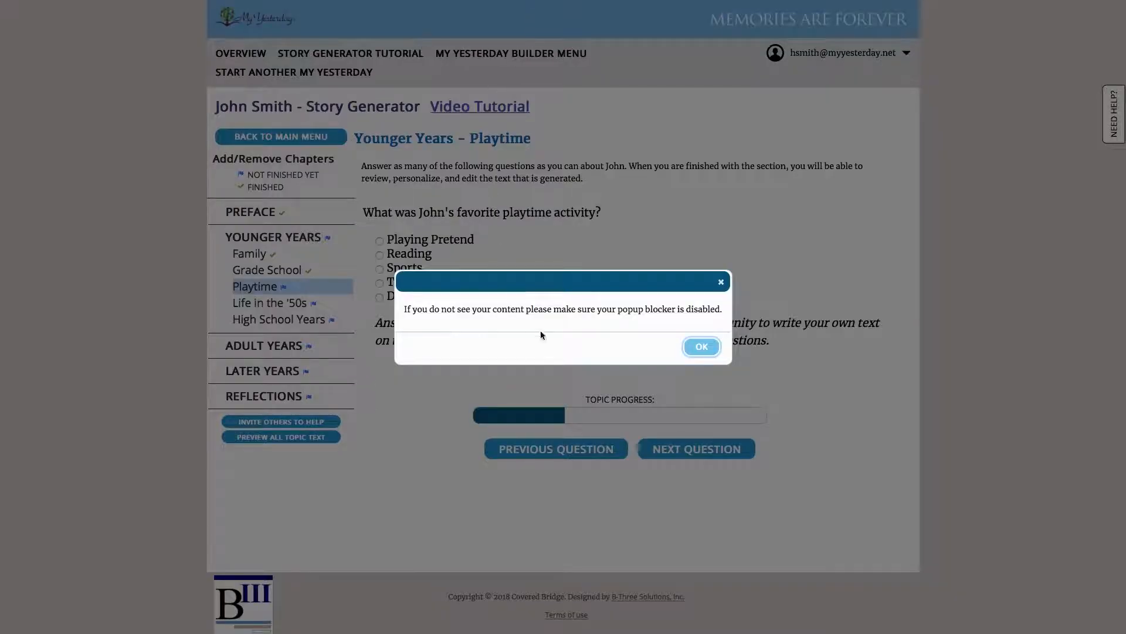
# Dismiss the popup-blocker notice and invite the first family member as a contributor by entering their e-mail address
pyautogui.click(701, 347)
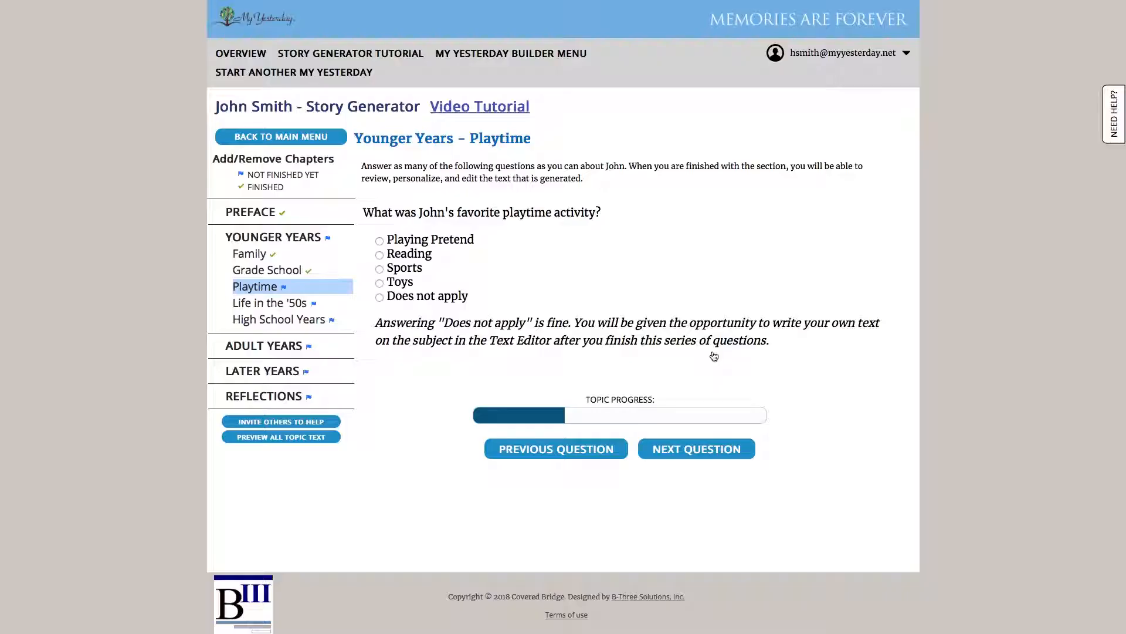
pyautogui.click(317, 428)
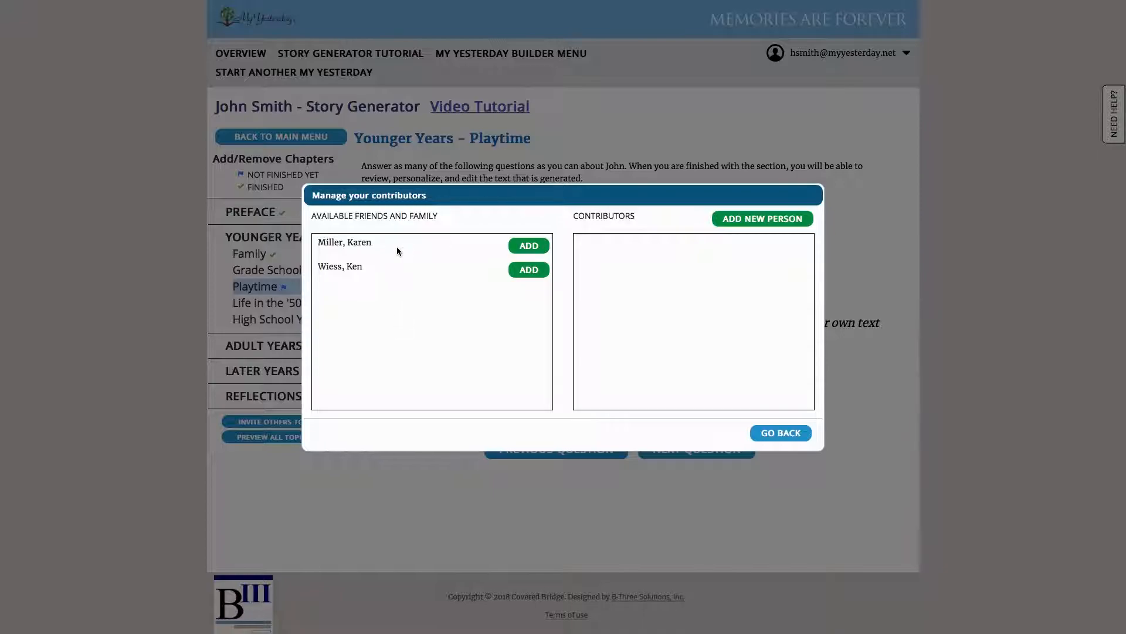
pyautogui.click(528, 245)
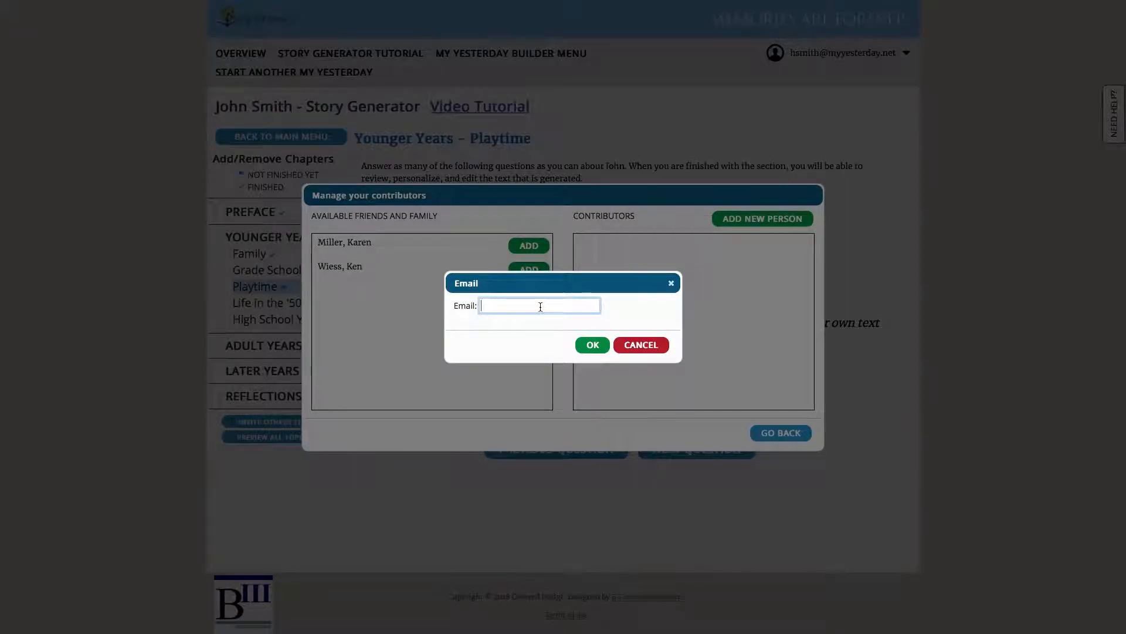
pyautogui.click(591, 345)
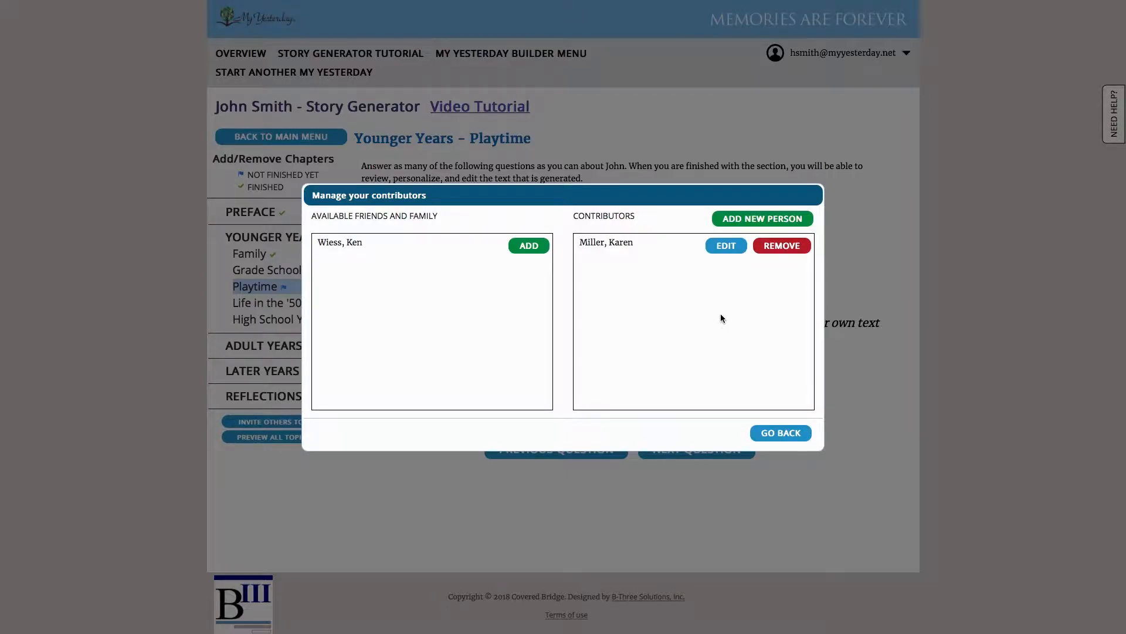
# Close the contributor manager and return to the Playtime question about John's favorite activity
pyautogui.click(762, 434)
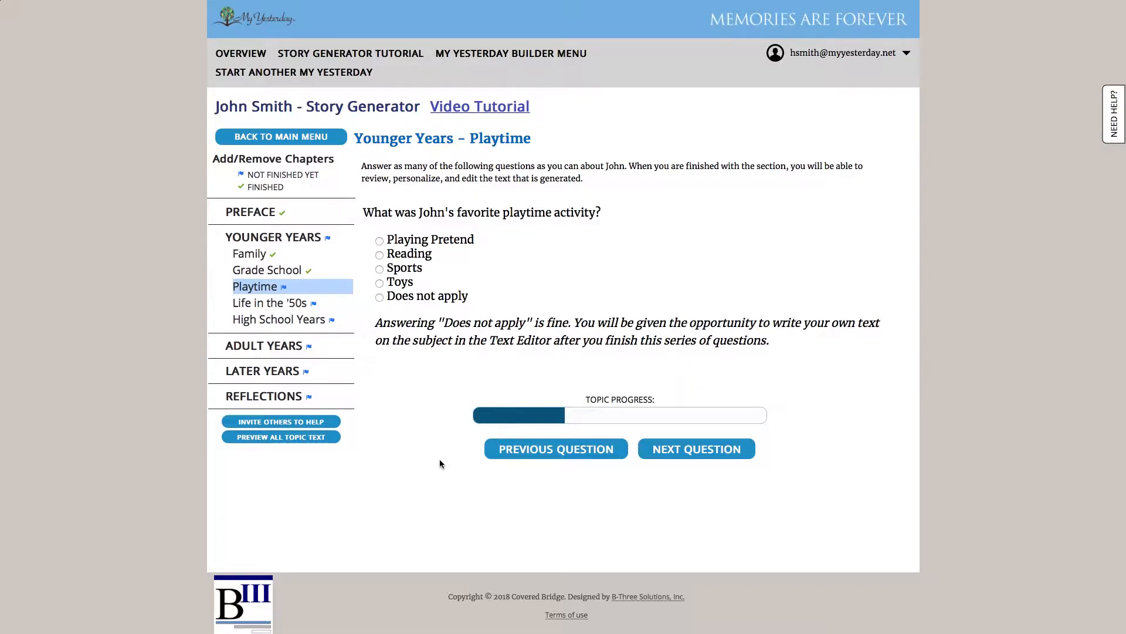
pyautogui.scroll(-1, 450, 461)
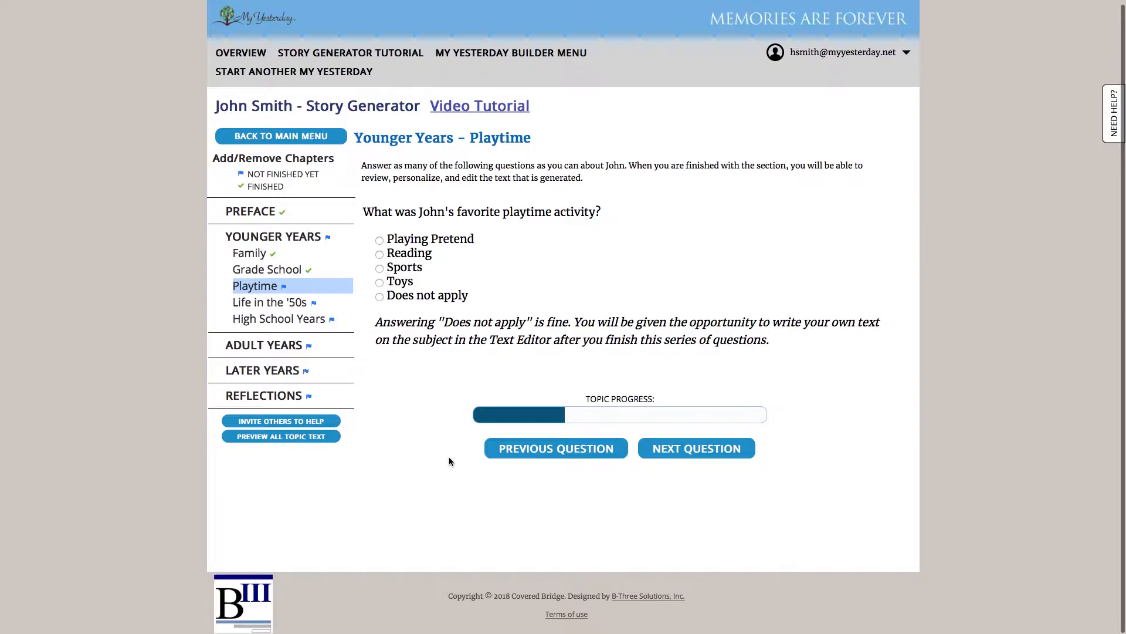
pyautogui.scroll(1, 450, 461)
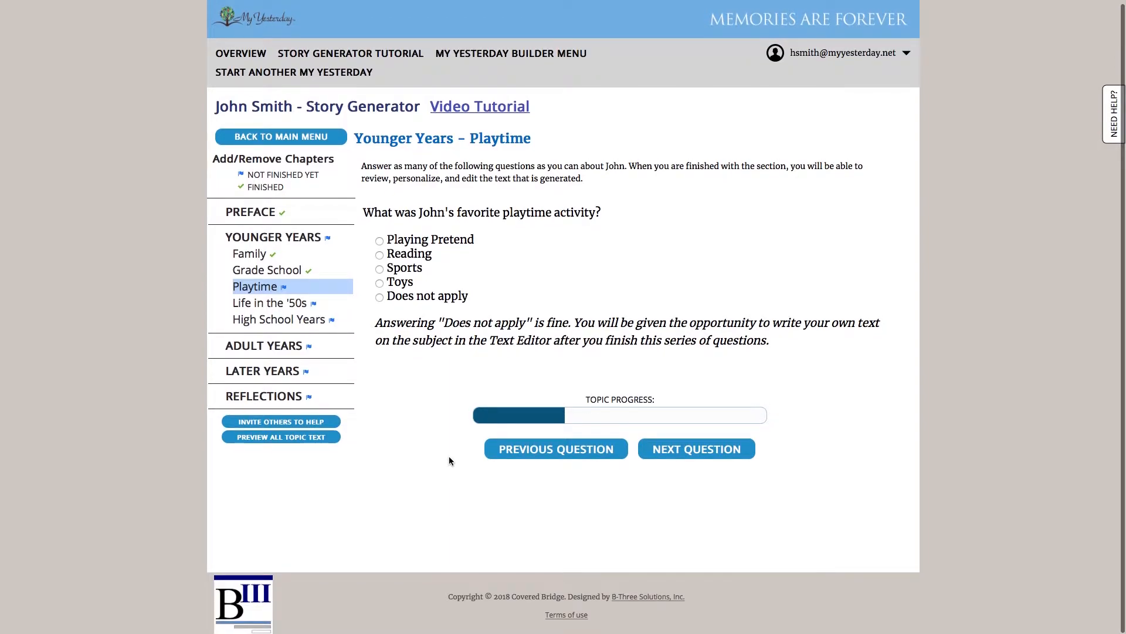